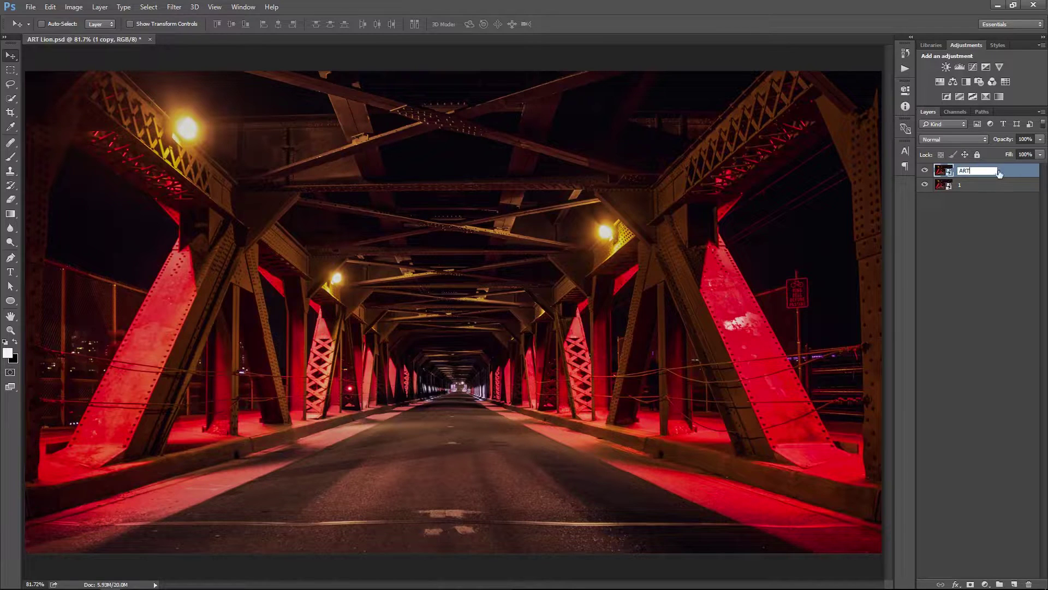
- Rename the duplicated photo layer ART-Mask, hide it, and select the original photo layer below
type("sk")
key("Return")
left_click(926, 171)
left_click(962, 187)
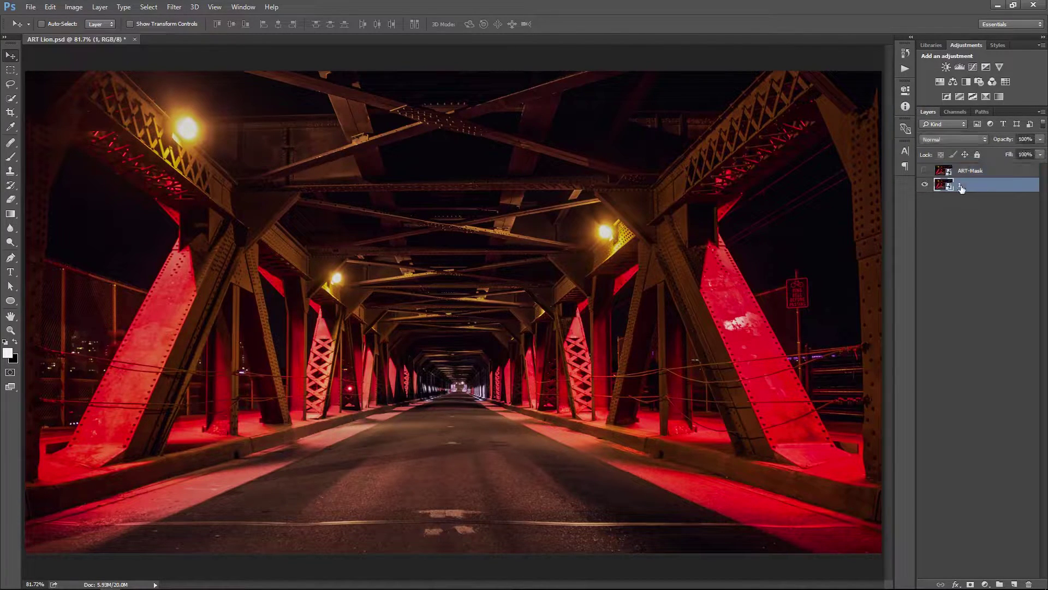
- Darken the bridge photo with an Exposure adjustment layer and desaturate it with a Hue/Saturation layer at saturation -39
left_click(985, 583)
left_click(965, 421)
left_click_drag(830, 143, 811, 179)
left_click(985, 584)
left_click(963, 449)
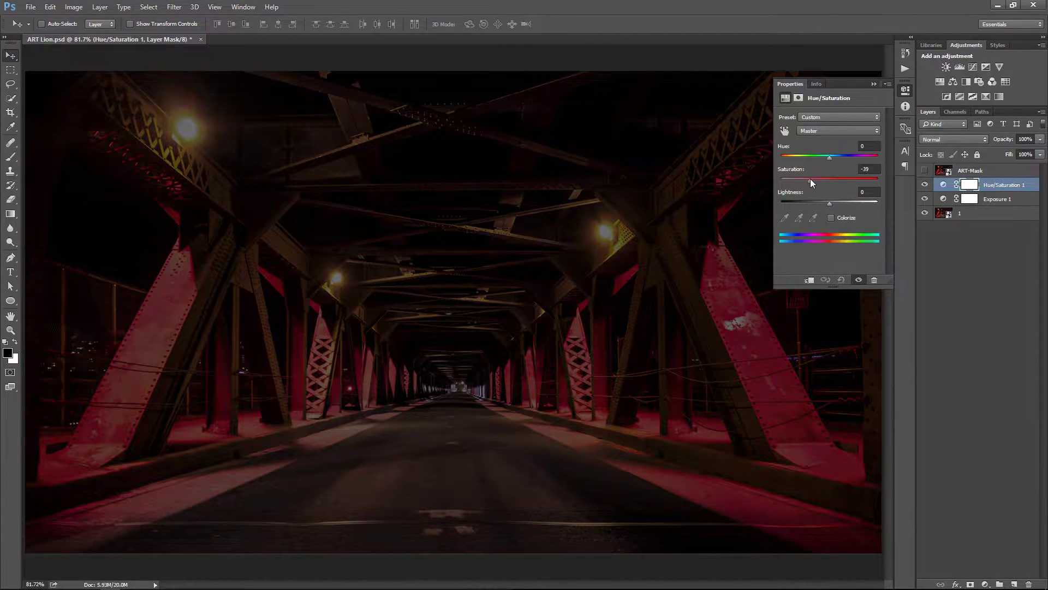
left_click(873, 83)
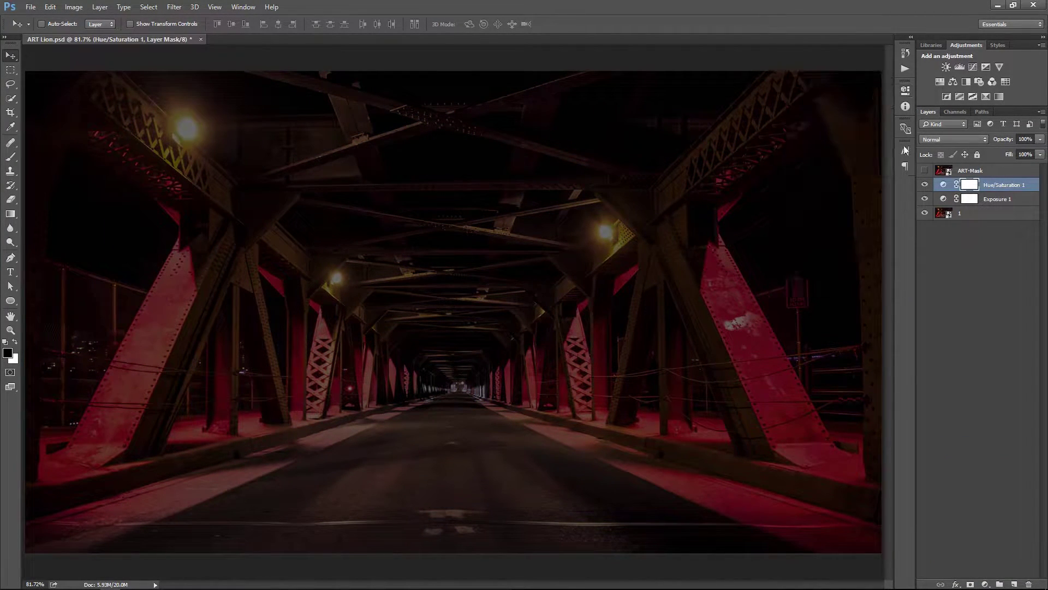
- Group the photo layer and its two adjustment layers and name the group bg
left_click(986, 214, "shift")
key("ctrl+g")
double_click(968, 184)
type("bg")
key("Return")
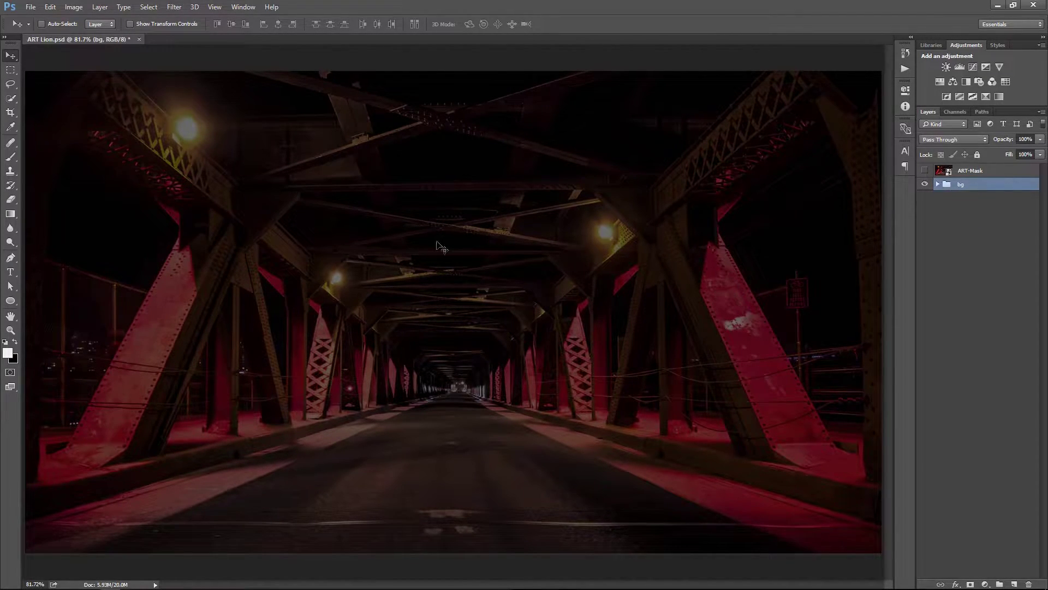
- Add the text ART on the road area with the font size set to 50
key("t")
left_click(201, 25)
type("50")
key("Return")
left_click(403, 376)
type("ART")
key("ctrl+Return")
- Align the ART text to the canvas, enlarge it over the middle of the bridge, and nudge it slightly up
key("v")
key("ctrl+a")
left_click(278, 24)
key("ctrl+d")
key("ctrl+t")
left_click_drag(467, 362, 595, 240)
key("Return")
left_click_drag(538, 356, 539, 350)
- Duplicate the ART text layer and name the copy shadow
left_click_drag(977, 188, 1014, 583)
double_click(974, 186)
type("shadow")
key("Return")
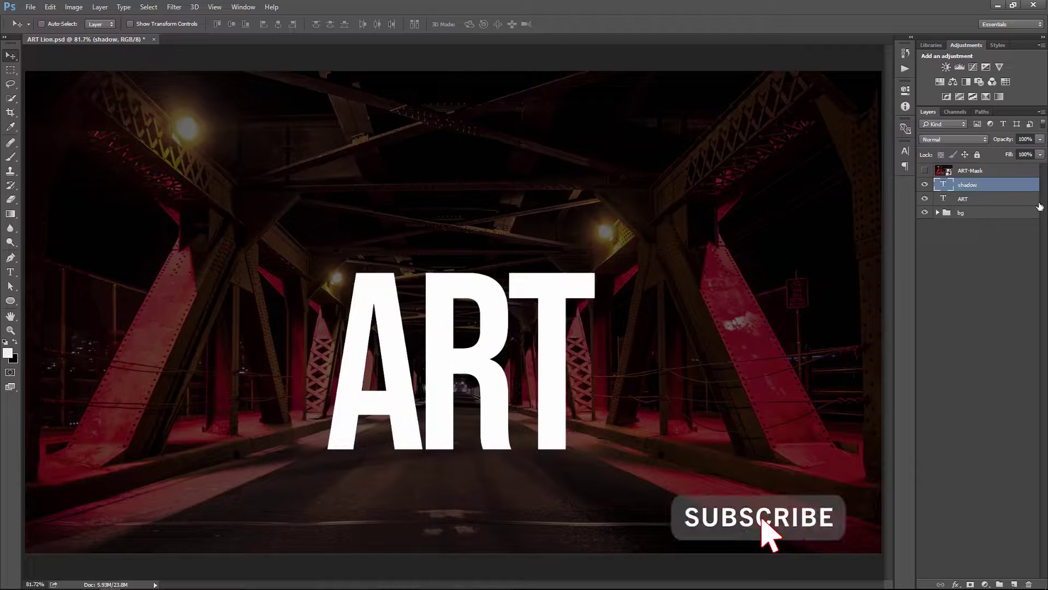
- Flip the shadow text vertically and place it directly below the ART text as a mirror image
key("ctrl+t")
left_click_drag(628, 207, 417, 406)
right_click(496, 330)
left_click(557, 493)
left_click_drag(560, 322, 554, 451)
key("ctrl+minus")
key("ctrl+minus")
key("Return")
- Rasterize the shadow layer and spread its lower edge wide in perspective along the road
right_click(990, 186)
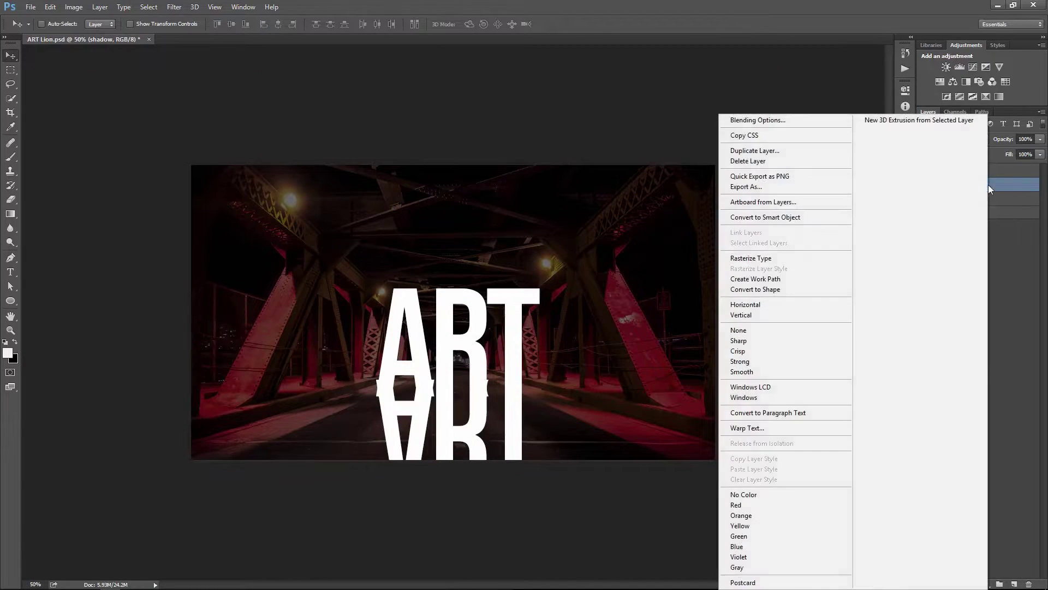
left_click(783, 261)
scroll(453, 406, "up", 2)
key("ctrl+t")
right_click(497, 426)
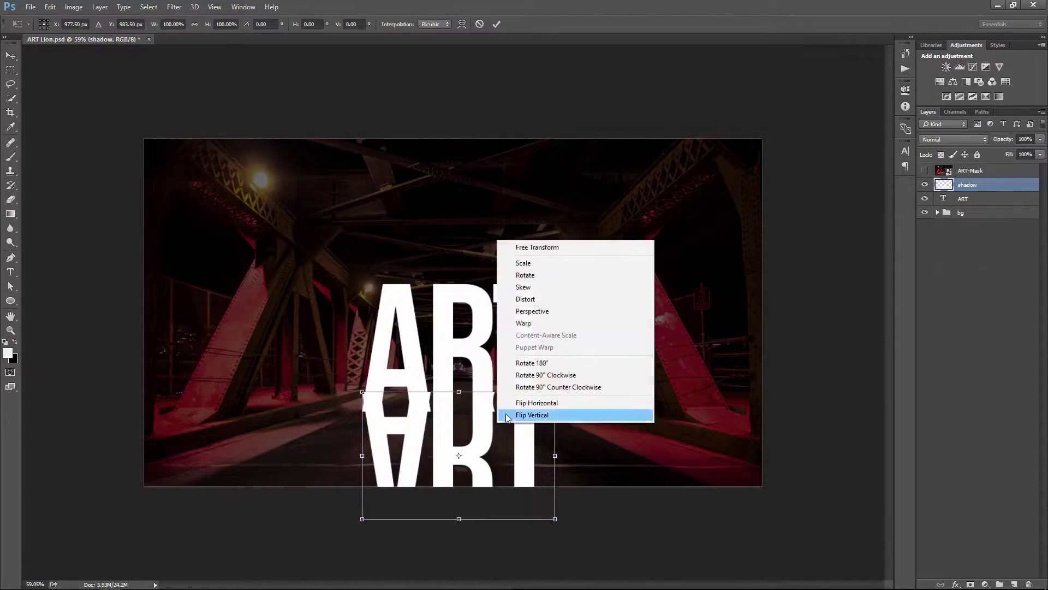
left_click(524, 307)
left_click_drag(557, 519, 785, 522)
- Squash the shadow vertically to about 31% height and align its upper edge with the base of the ART letters
right_click(526, 455)
left_click(462, 500)
left_click_drag(459, 519, 453, 453)
left_click_drag(486, 409, 489, 433)
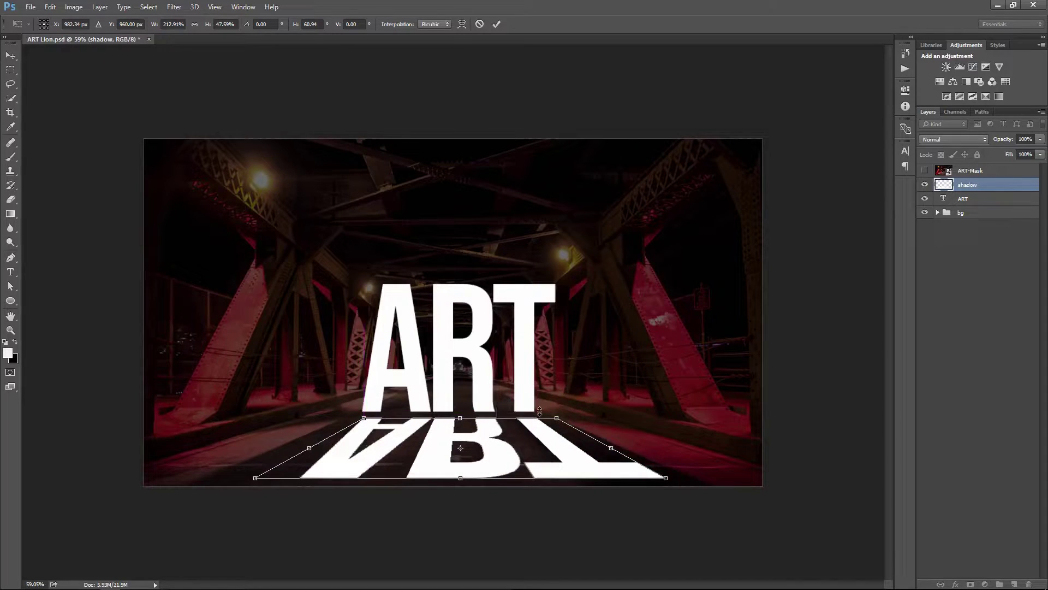
left_click_drag(460, 471, 460, 453)
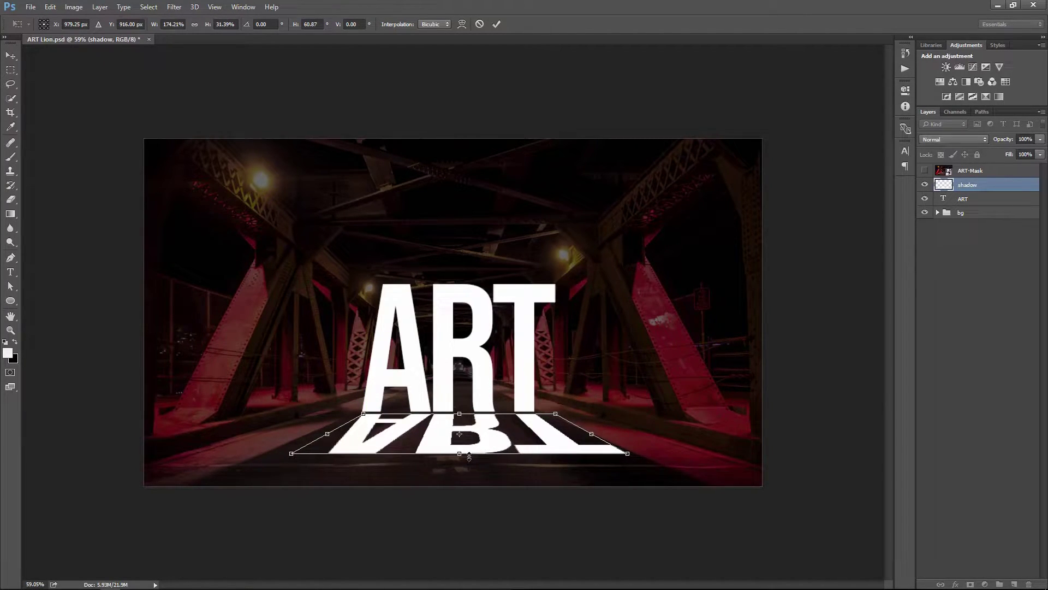
- Narrow and shorten the shadow slightly to about 169% width and 29% height, and apply the transformation
right_click(506, 436)
left_click(546, 321)
left_click_drag(627, 453, 622, 451)
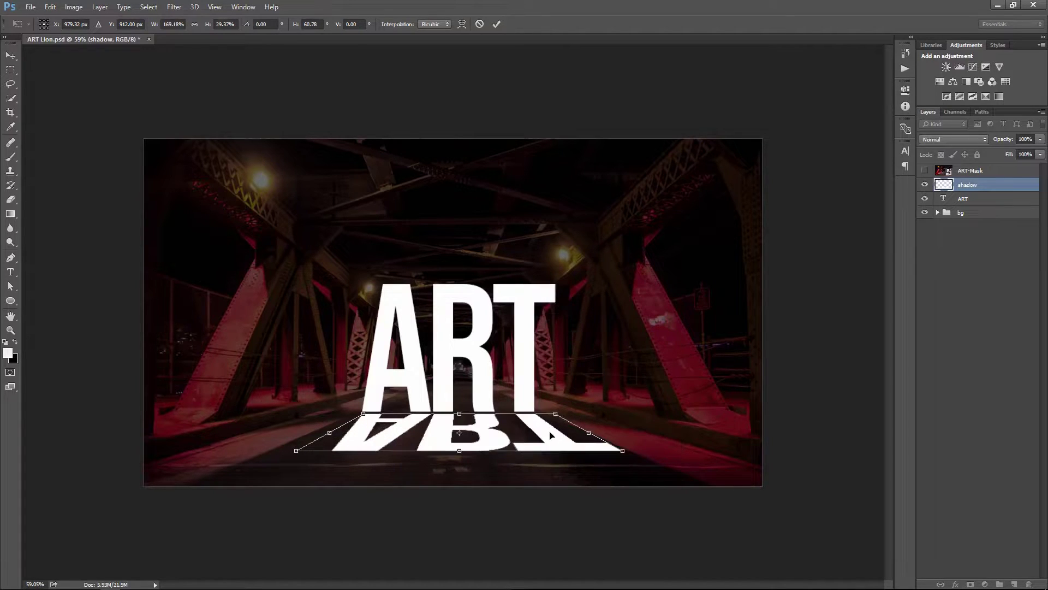
key("Return")
key("ctrl+0")
key("ctrl+t")
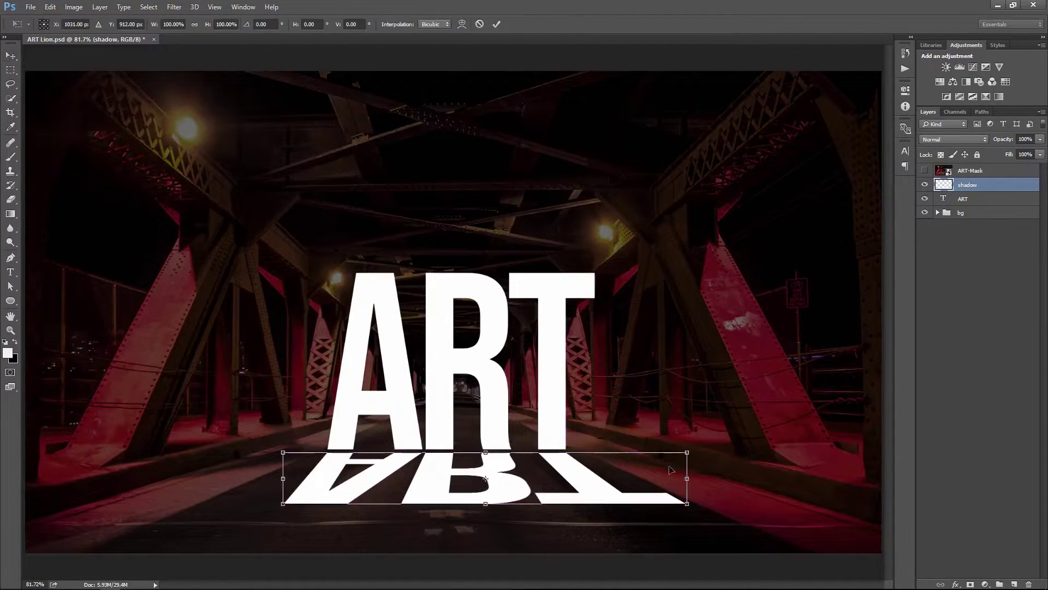
key("Return")
- Hide the shadow layer and move the ART text layer above it in the stack
right_click(515, 332, "ctrl")
left_click(534, 338)
left_click(925, 184)
left_click(991, 201)
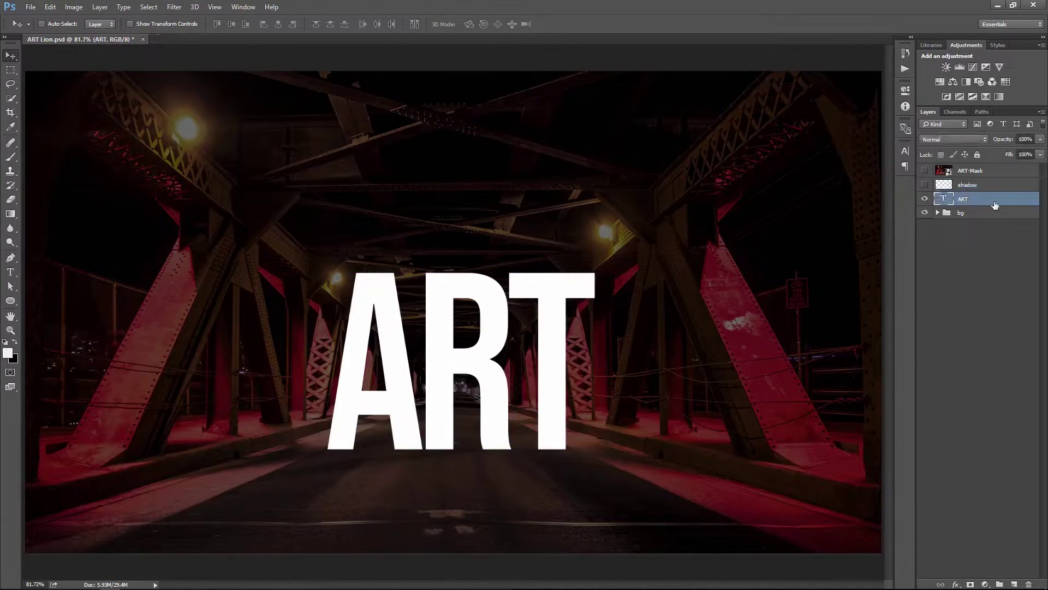
key("ctrl+bracketright")
- Show the ART-Mask photo layer and clip it to the ART text
left_click(991, 172)
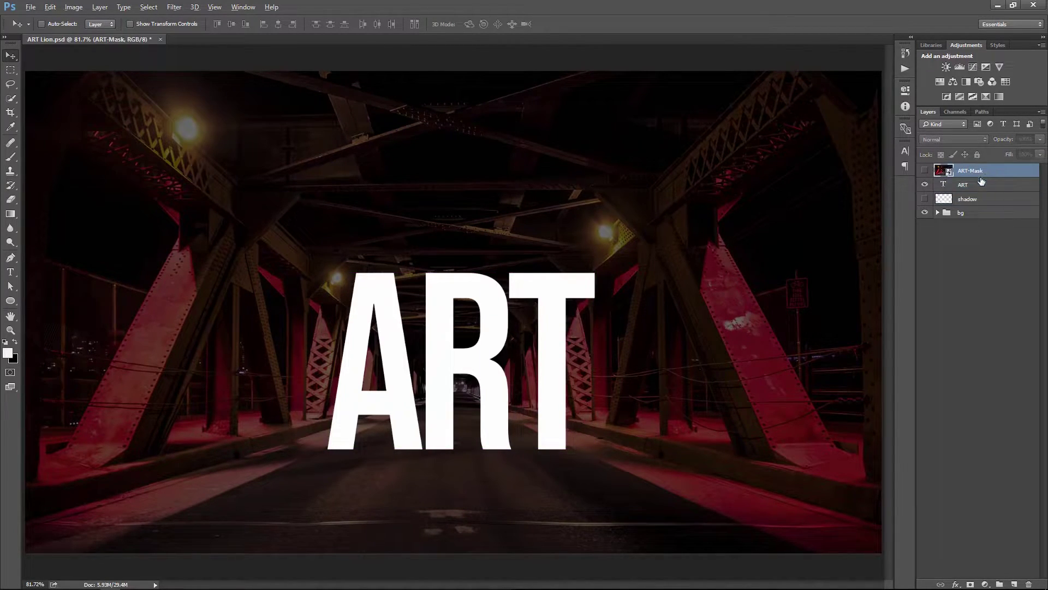
left_click(924, 171)
key("ctrl+alt+g")
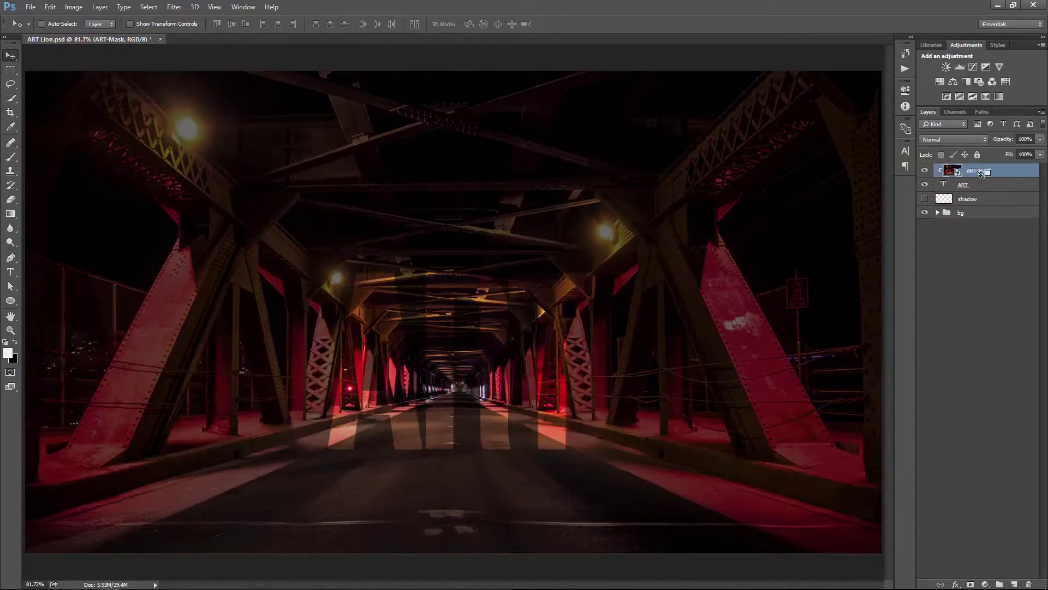
- Add an Exposure adjustment layer above ART-Mask with exposure +1.27
left_click(986, 583)
left_click(983, 419)
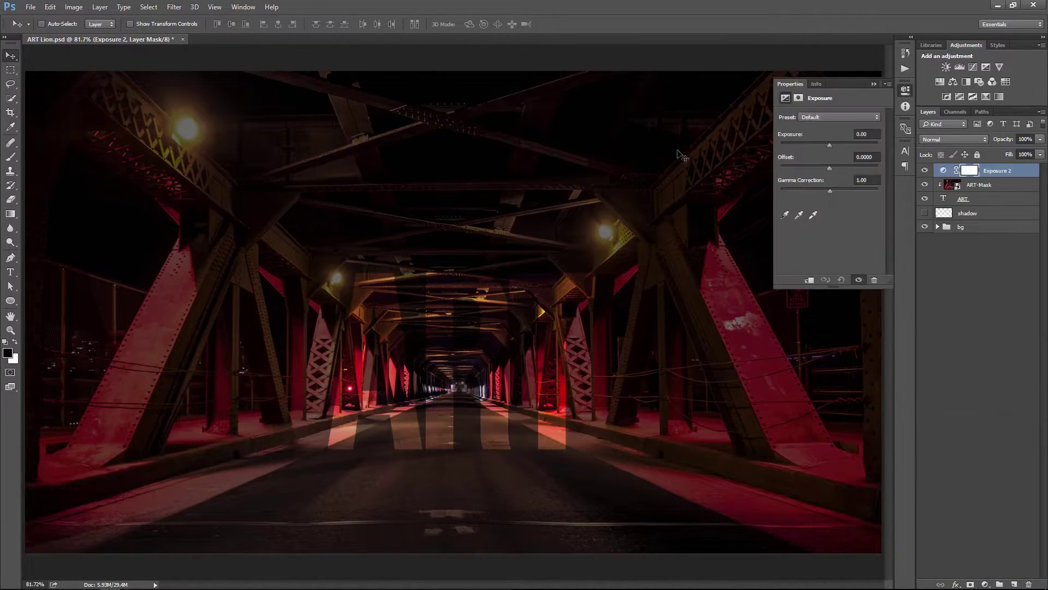
left_click_drag(829, 143, 839, 143)
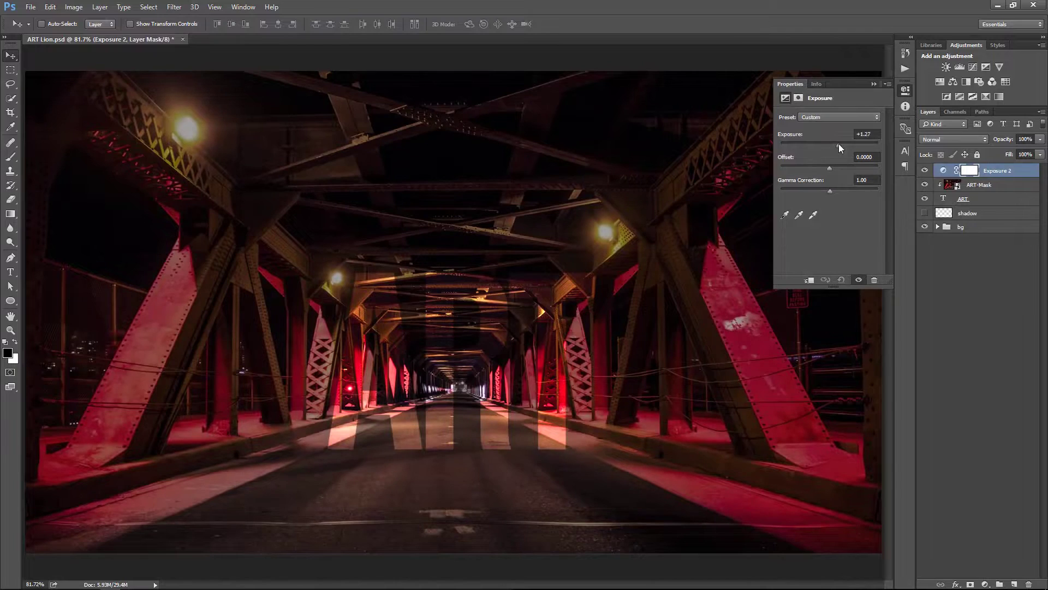
left_click(874, 84)
- Add a Hue/Saturation layer with slightly raised saturation and clip both new adjustment layers to the ART text
left_click(985, 584)
left_click(975, 448)
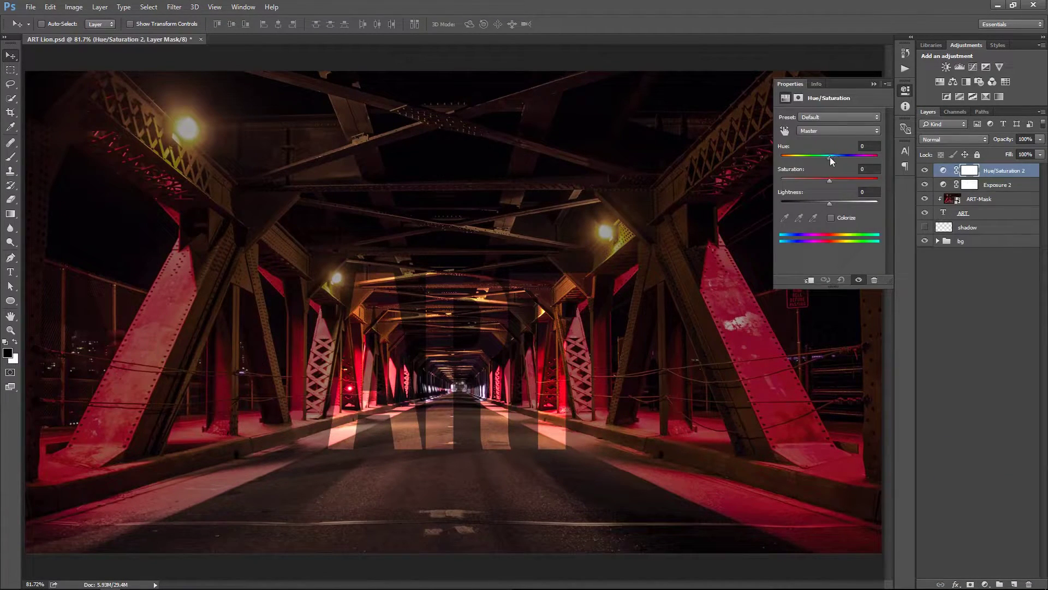
left_click_drag(830, 179, 833, 181)
left_click(874, 84)
left_click(987, 191, "alt")
left_click(994, 177, "alt")
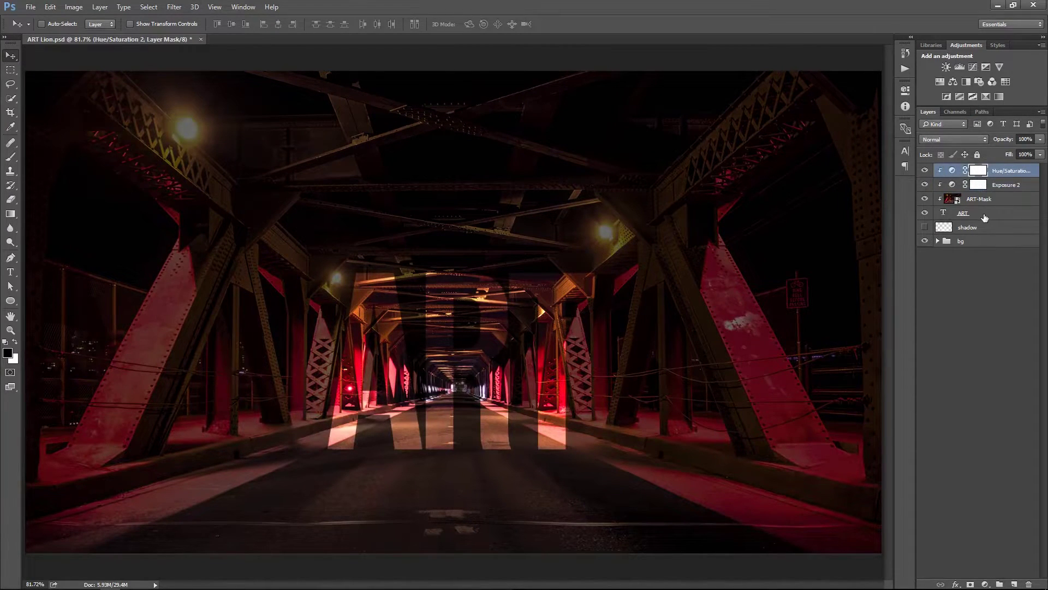
- Give the ART text a 1 px white outside stroke and an outer glow in Overlay mode
double_click(984, 218)
left_click(642, 180)
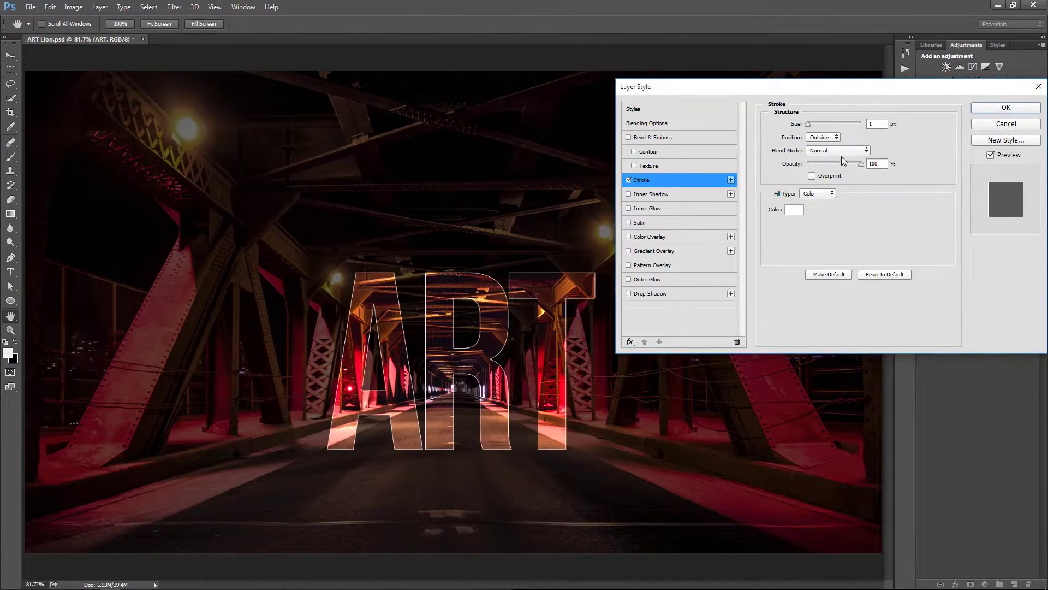
left_click(647, 279)
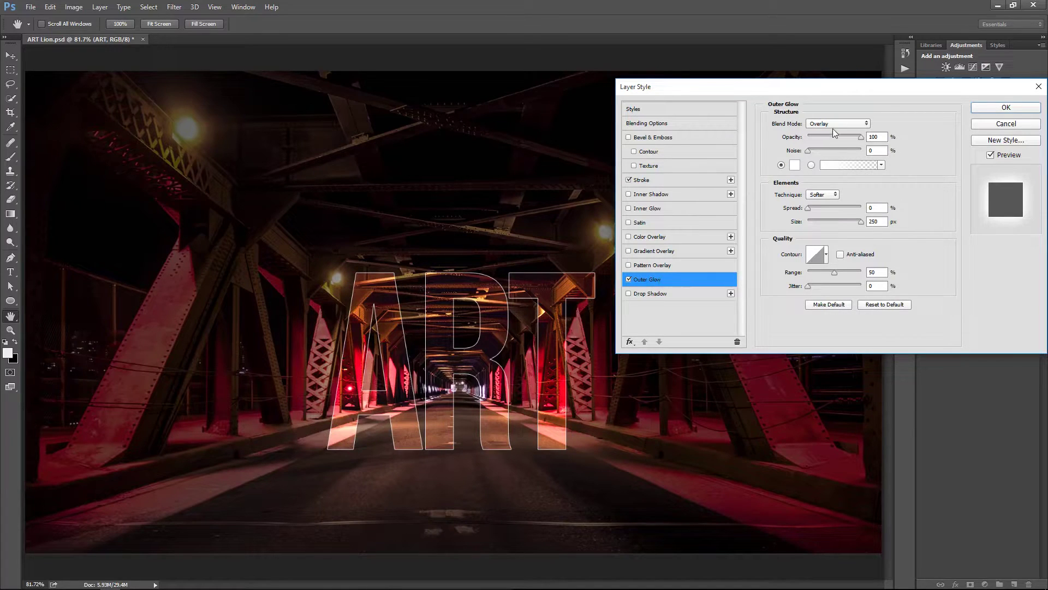
left_click_drag(833, 227, 854, 234)
- Add an Overlay inner glow at 100% opacity and 250 px size, set the stroke opacity to 50%, and apply the styles
left_click(667, 210)
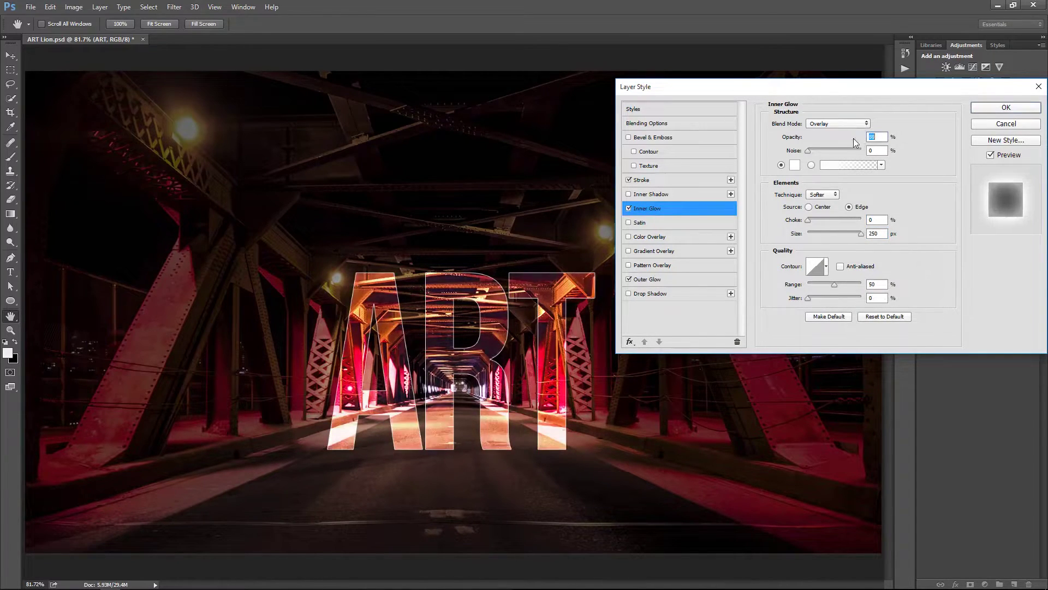
left_click(858, 236)
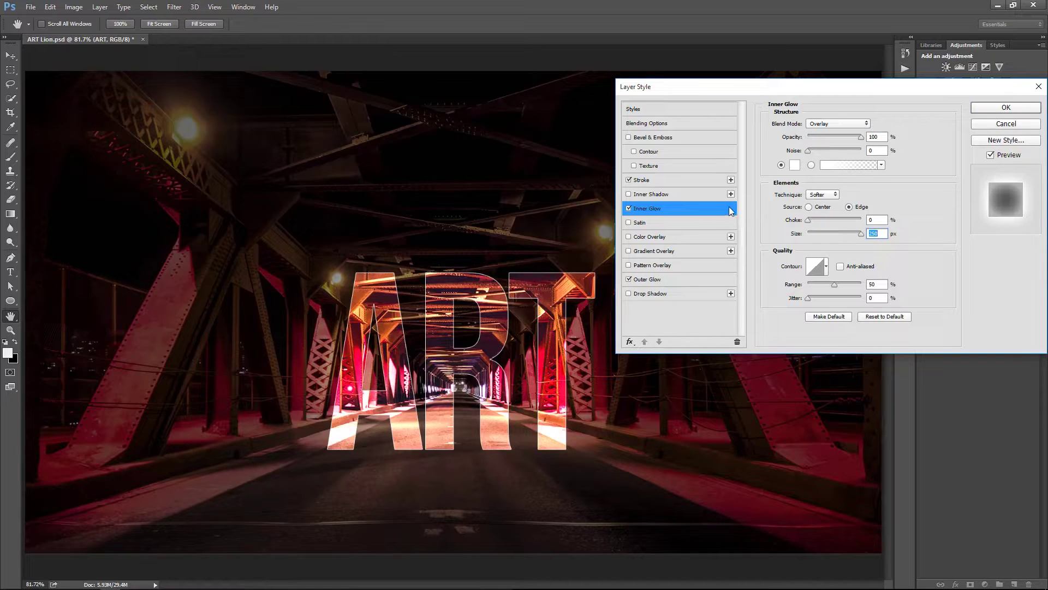
left_click(715, 180)
mouse_move(850, 161)
left_mouse_down()
mouse_move(814, 165)
mouse_move(829, 167)
left_mouse_up()
type("50")
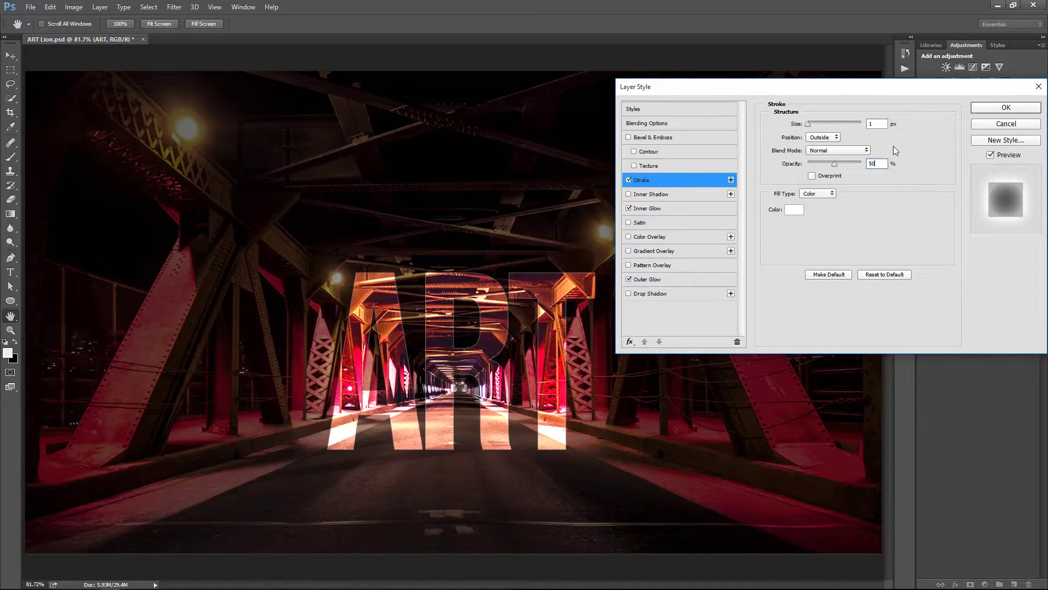
left_click(1005, 107)
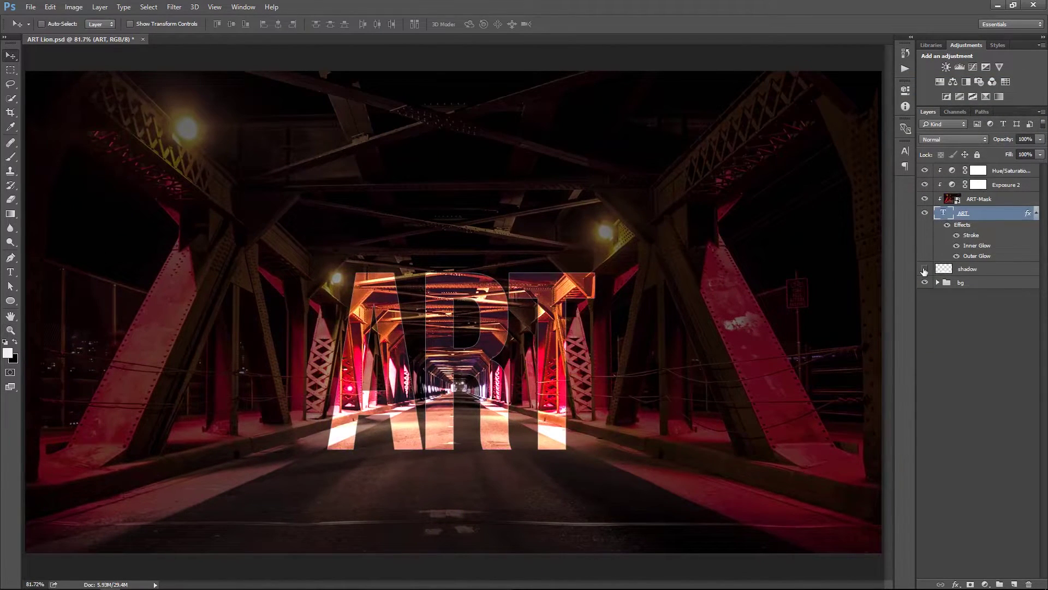
- Show the shadow layer and set its blend mode to Soft Light
left_click(925, 269)
left_click(969, 269)
left_click(954, 139)
left_click(945, 251)
- Expand the bg group and soften the shadow layer with a Gaussian Blur of 0.1 pixels radius
key("z")
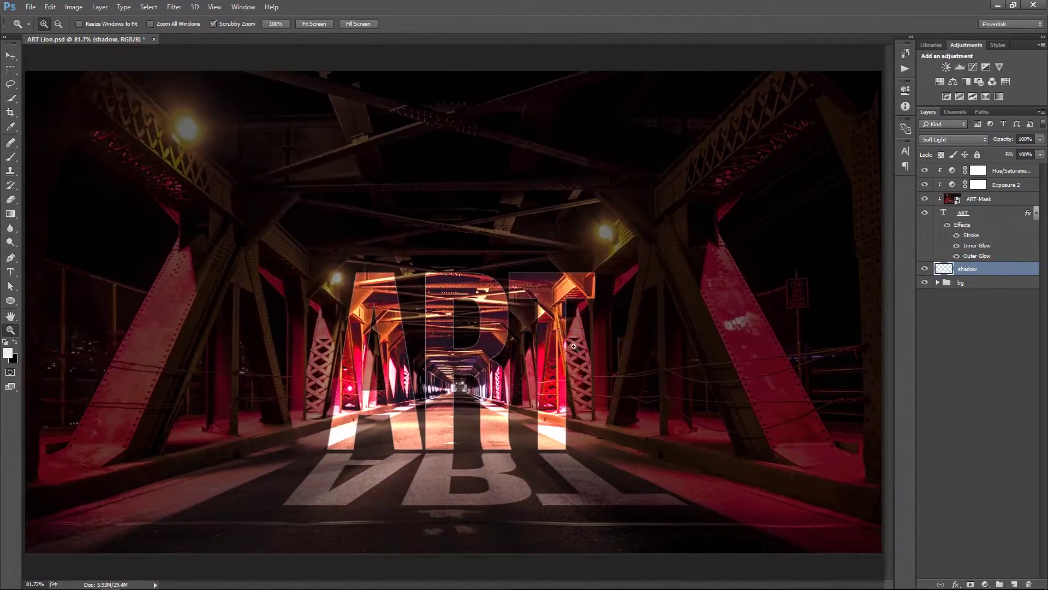
left_click_drag(598, 329, 542, 356)
left_click(938, 282)
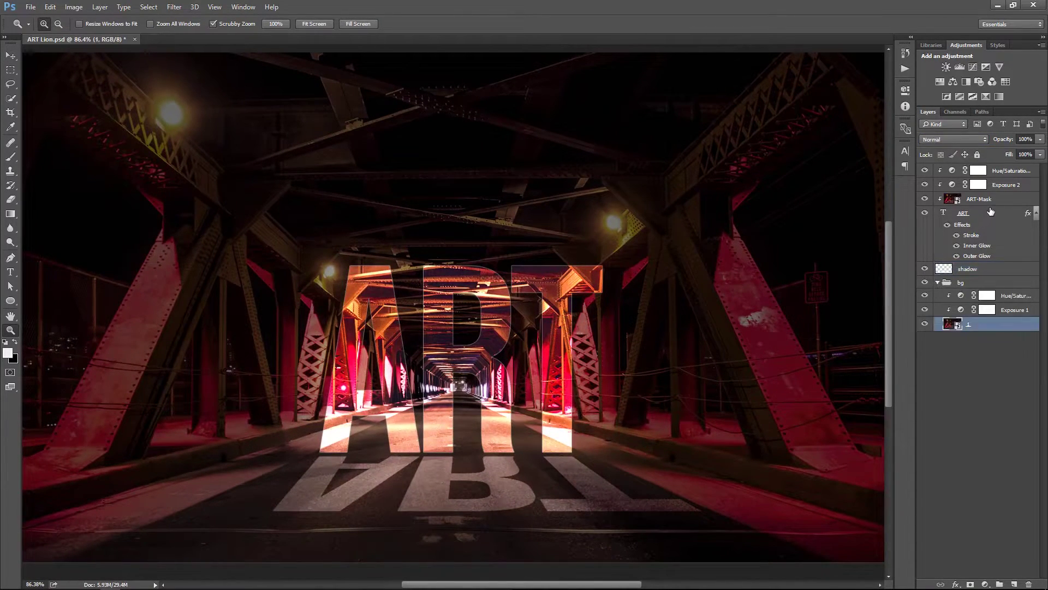
key("ctrl+0")
key("v")
left_click(174, 6)
mouse_move(180, 136)
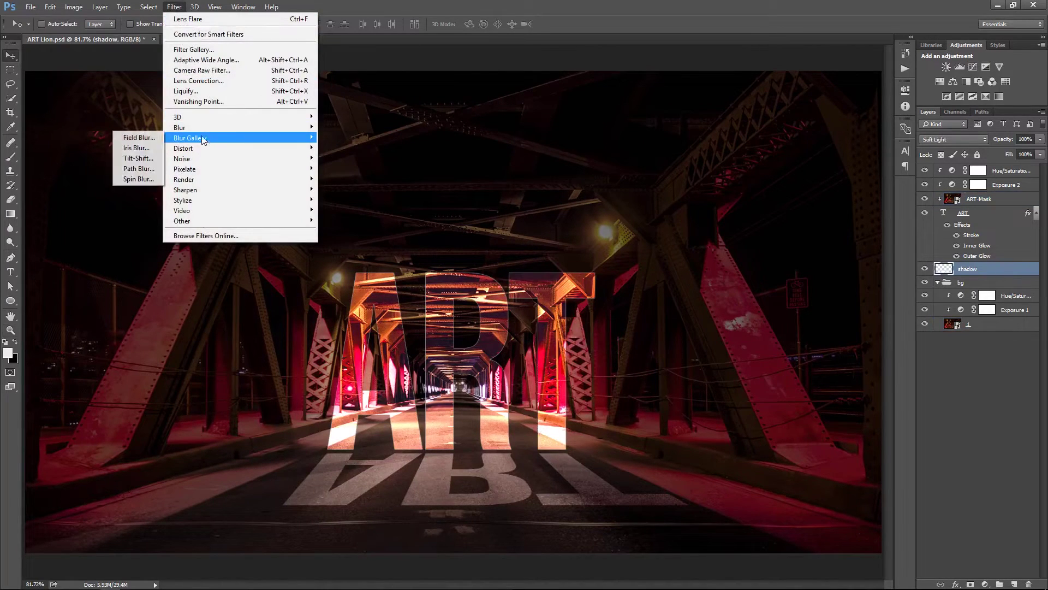
left_click(134, 169)
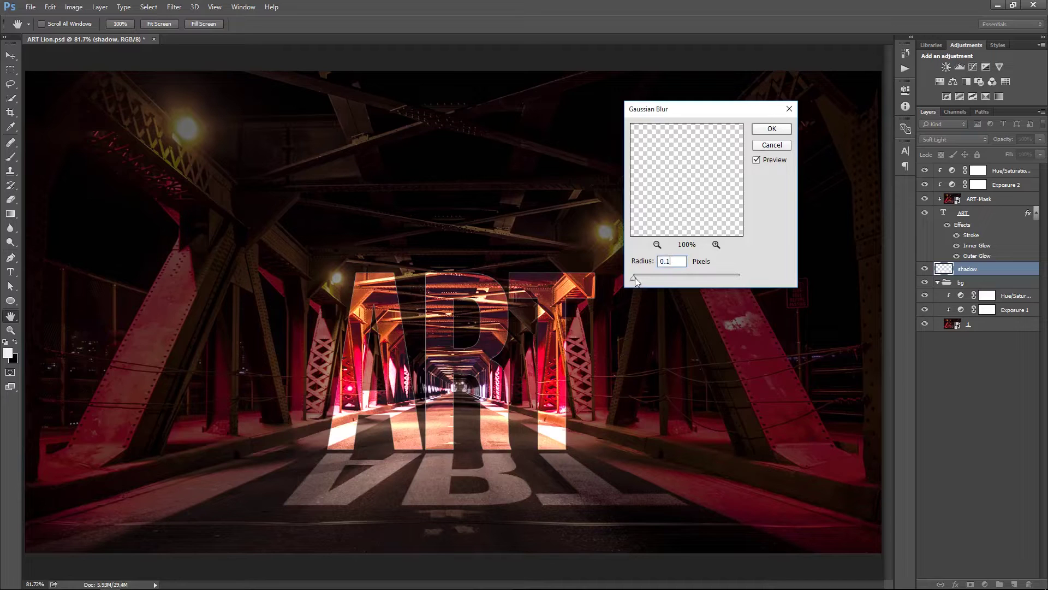
left_click(775, 130)
- Compare the lettering with and without the Exposure 2 adjustment and check that adjustment's settings
right_click(569, 241)
left_click(590, 250)
left_click(926, 185)
left_click(926, 185)
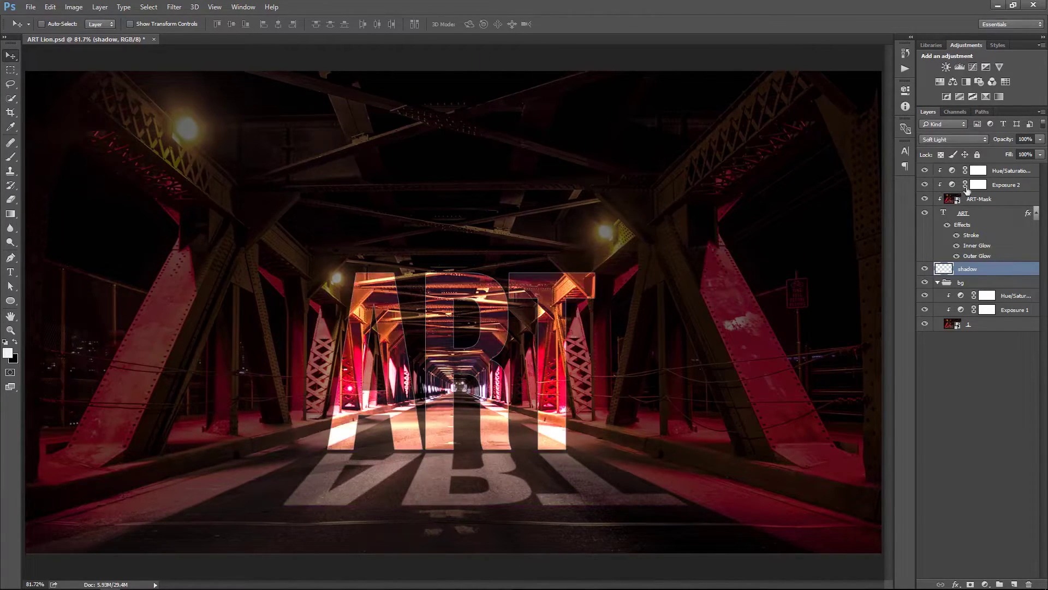
double_click(952, 185)
left_click(874, 84)
- Add a clipped Levels adjustment above Exposure 2 and set its white input level to 226
left_click(985, 584)
left_click(984, 397)
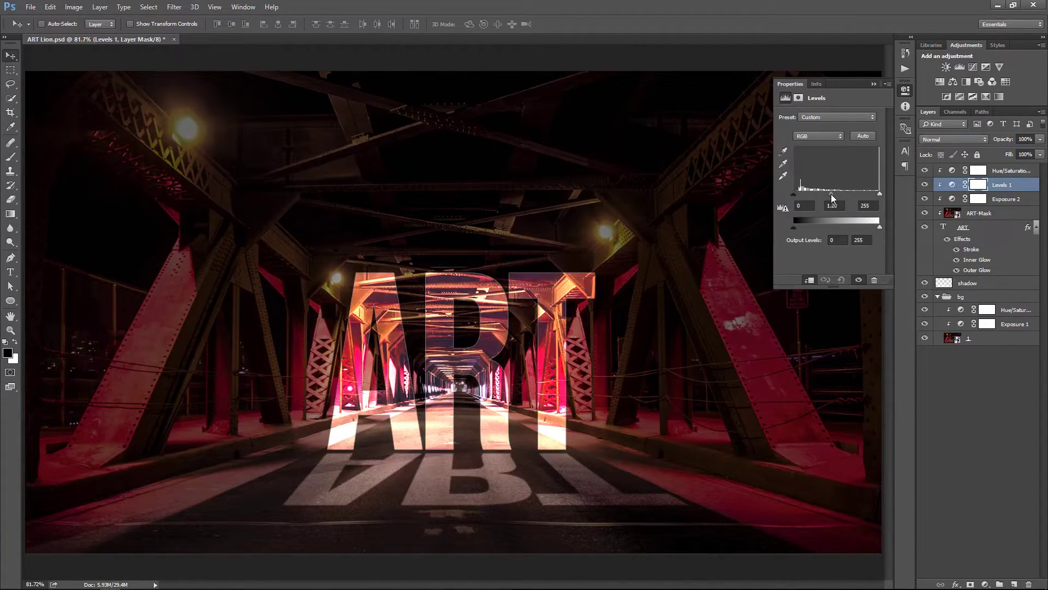
left_click_drag(880, 194, 869, 194)
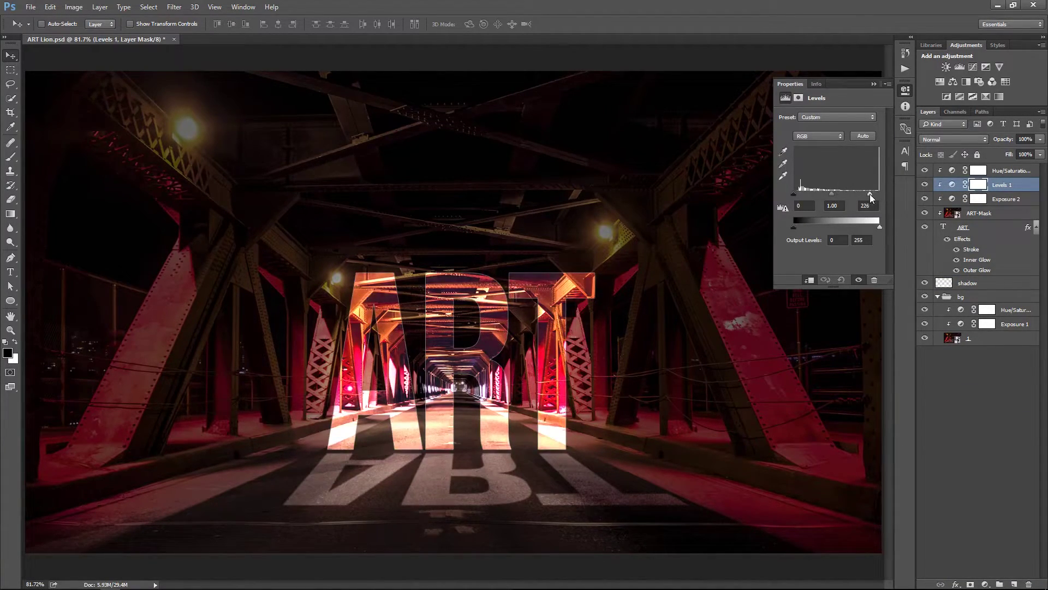
left_click(875, 84)
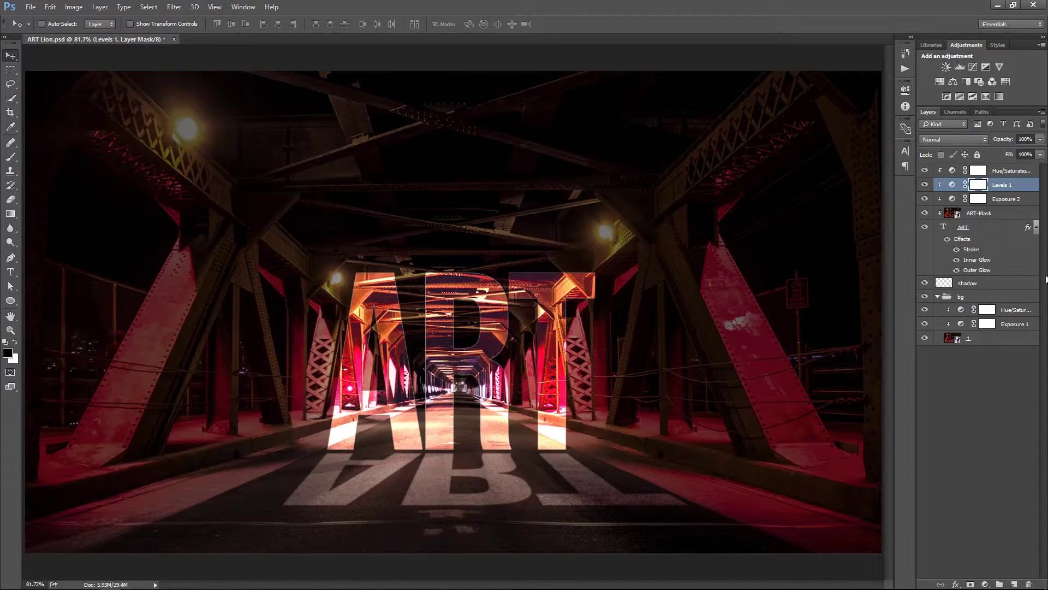
- Nudge the shadow layer upward until it meets the base of the ART letters
left_click(983, 283)
key("Left")
key("Right")
key("shift+Up")
key("Down")
key("Down")
key("Down")
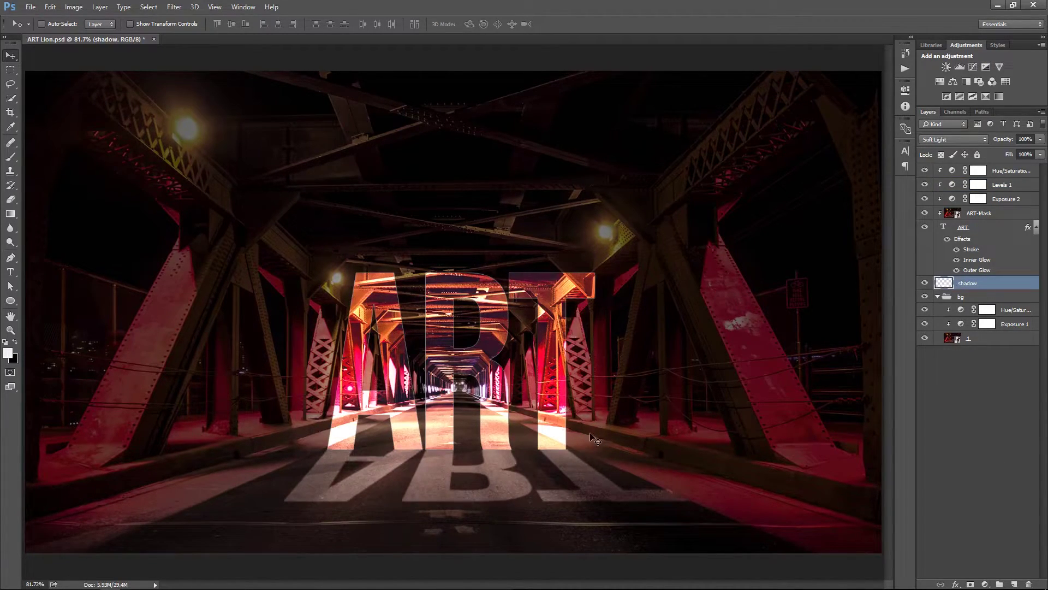
- Set the shadow layer's opacity to 80%
right_click(411, 360)
left_click(426, 368)
key("7")
key("1")
key("8")
right_click(529, 229, "ctrl")
left_click(548, 236)
left_click_drag(547, 272, 520, 272)
key("ctrl+0")
key("v")
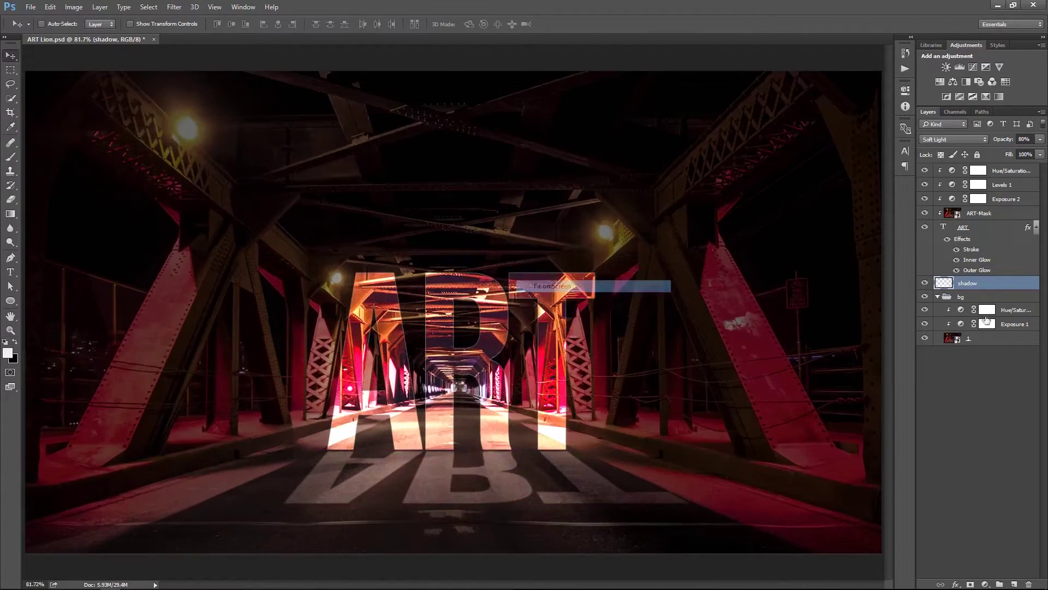
- Set the exposure of the Exposure 1 adjustment in the bg group to -3.07
double_click(959, 324)
left_click_drag(804, 144, 807, 145)
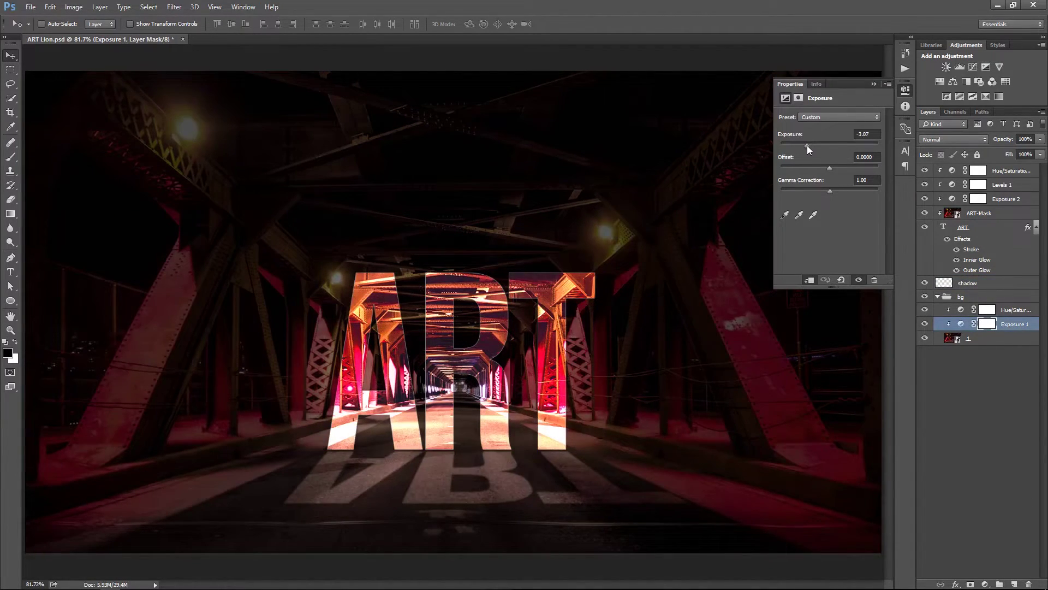
- Stamp all visible layers into a new merged layer above the topmost Hue/Saturation adjustment
left_click(875, 85)
left_click(1021, 171)
key("ctrl+shift+alt+e")
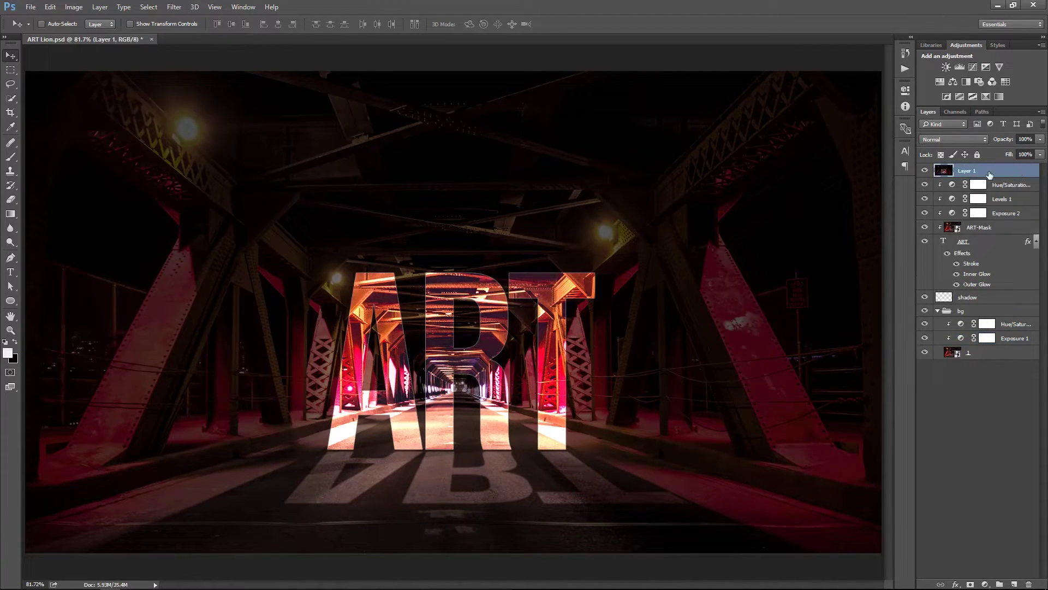
- Apply a 50-300mm Zoom Lens Flare at 69% brightness to the merged layer and set its opacity to 80%
left_click(174, 7)
left_click(174, 6)
left_click(174, 6)
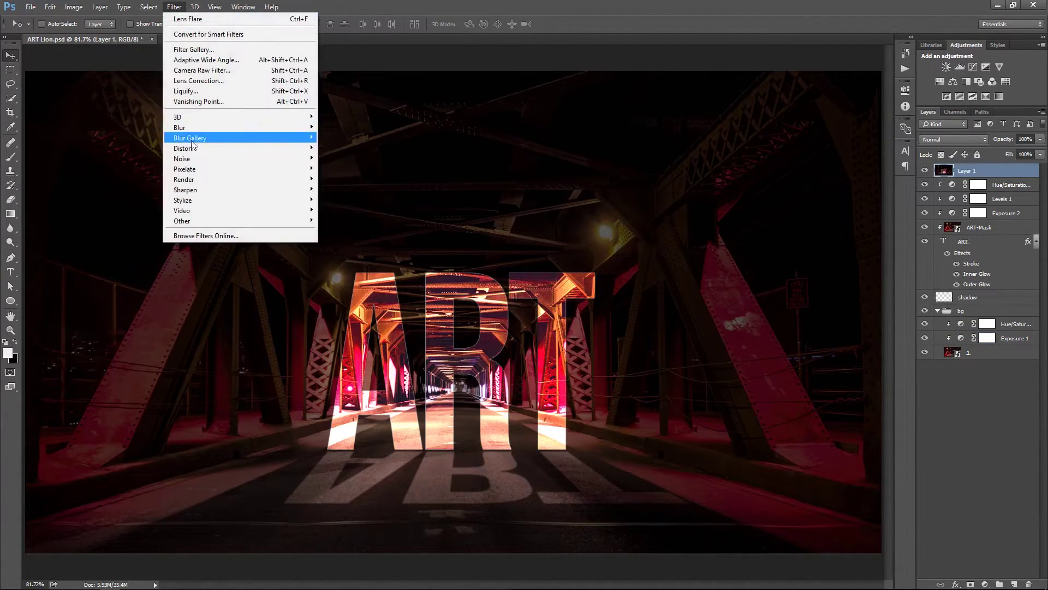
left_click(109, 246)
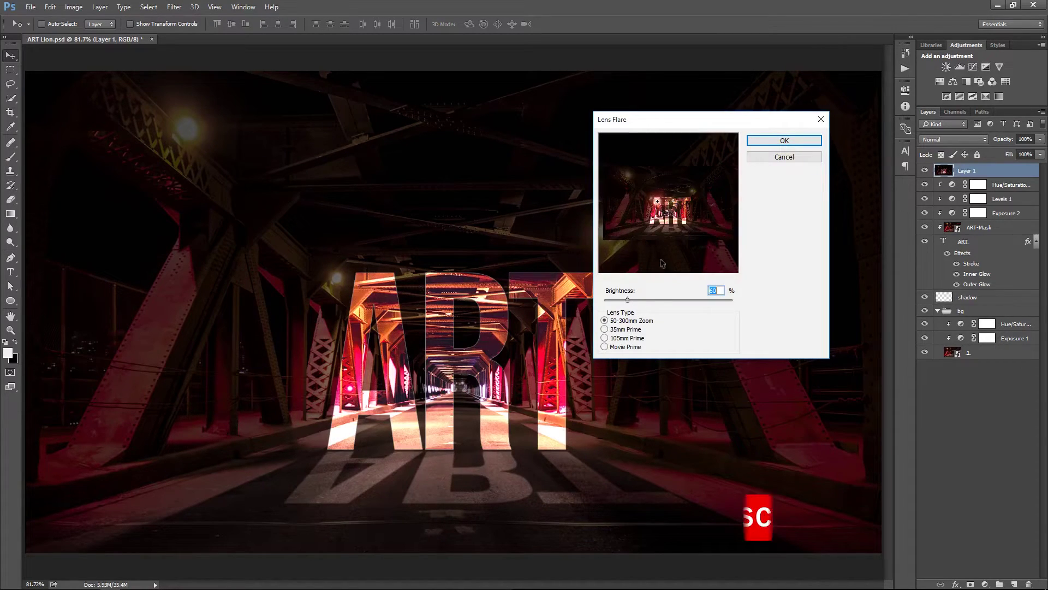
left_click_drag(645, 298, 644, 296)
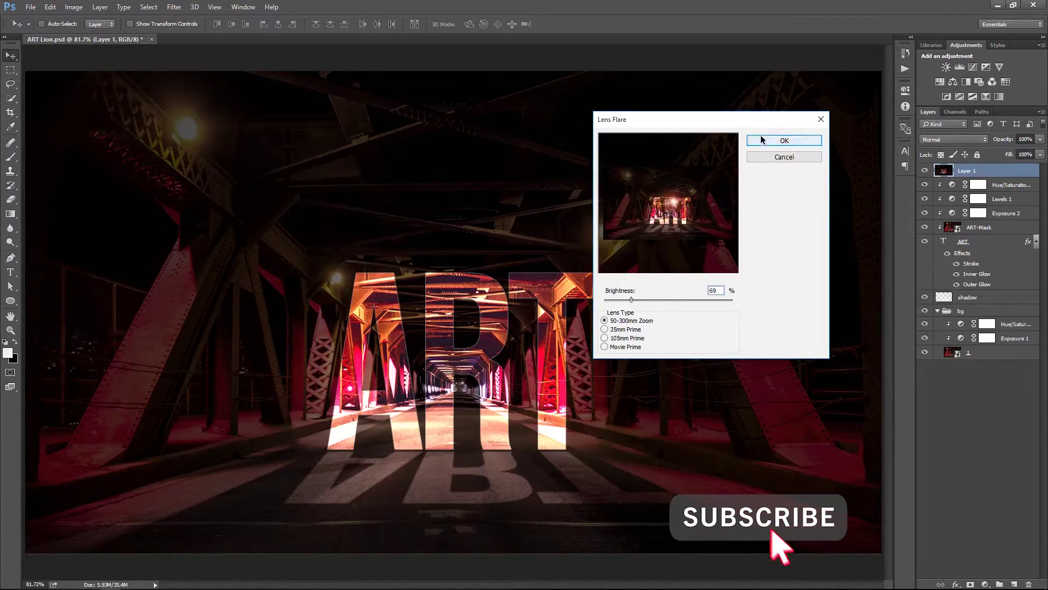
left_click(765, 140)
key("8")
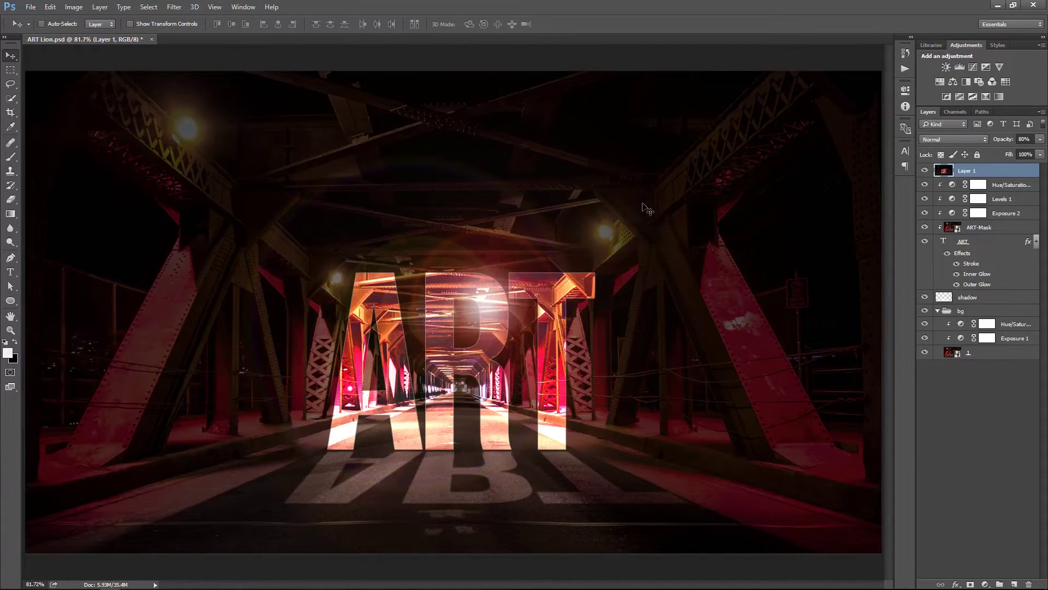
- Add a Color Lookup adjustment using the 2Strip.look 3DLUT and clip it to Layer 1
left_click(985, 584)
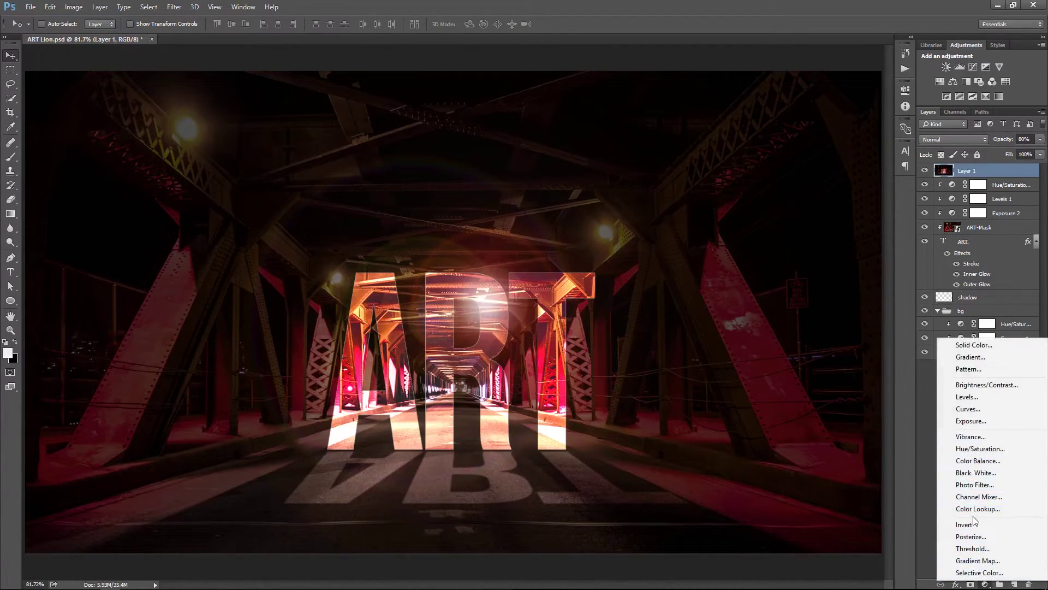
left_click(964, 513)
left_click(852, 117)
left_click(846, 145)
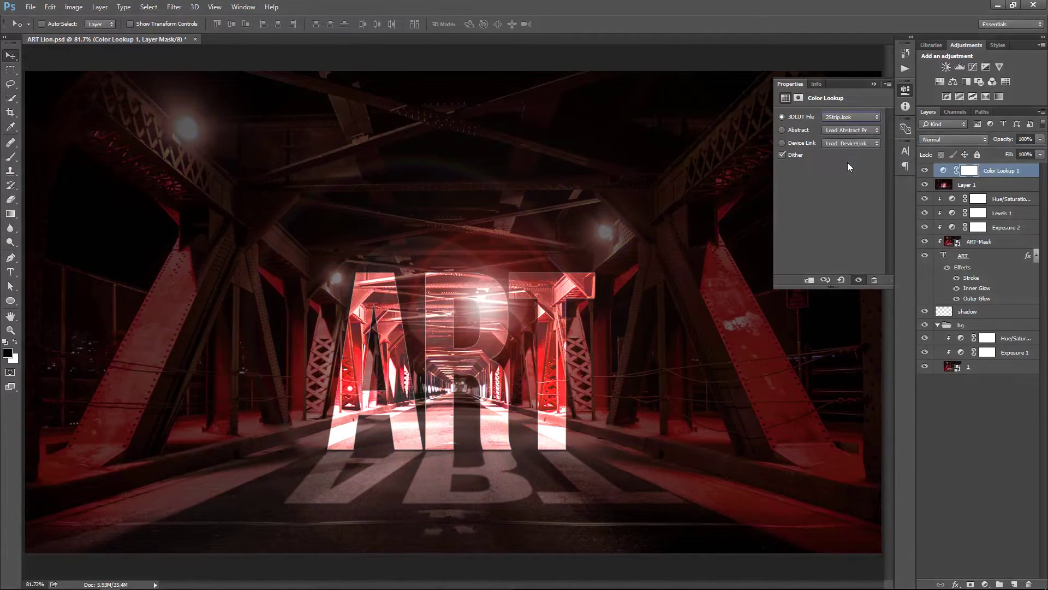
left_click(979, 175, "alt")
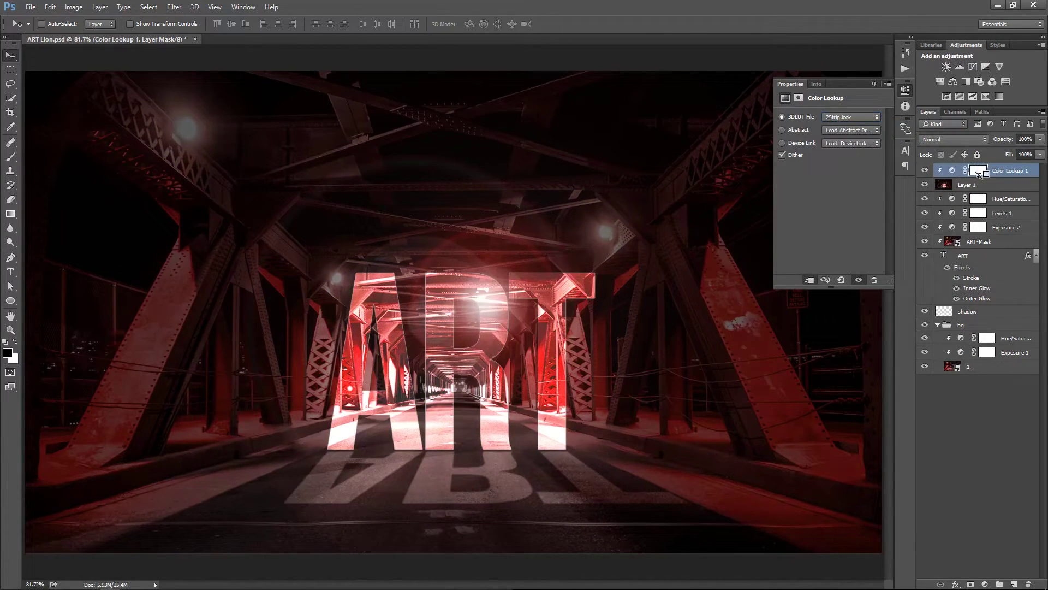
left_click(873, 83)
- Duplicate Layer 1 and rename the copy Camera Filter
left_click(967, 185)
key("x")
key("ctrl+j")
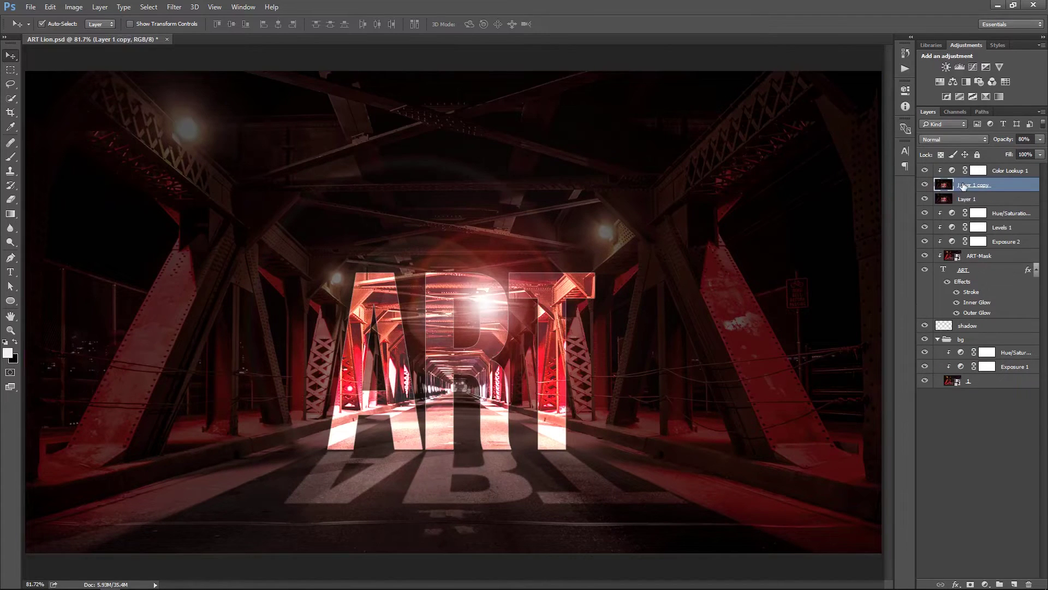
type("Camera Filter")
key("Return")
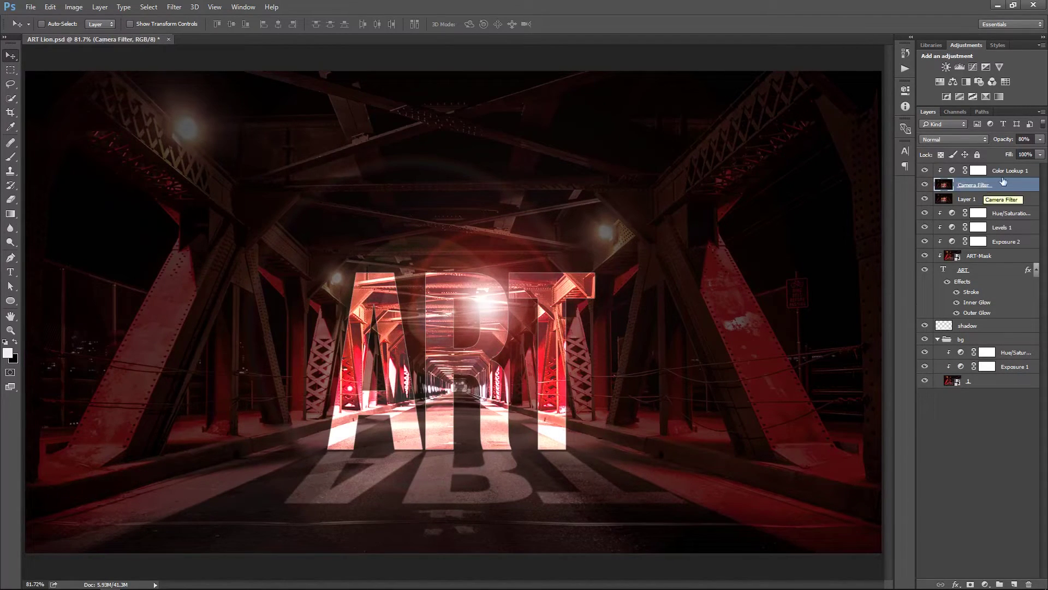
- Open the Camera Raw Filter on the copy and set temperature -3, tint -1, exposure +0.15, contrast +4 and clarity +26
left_click(175, 7)
left_click(214, 73)
left_click_drag(966, 154, 969, 224)
left_click_drag(967, 317, 982, 317)
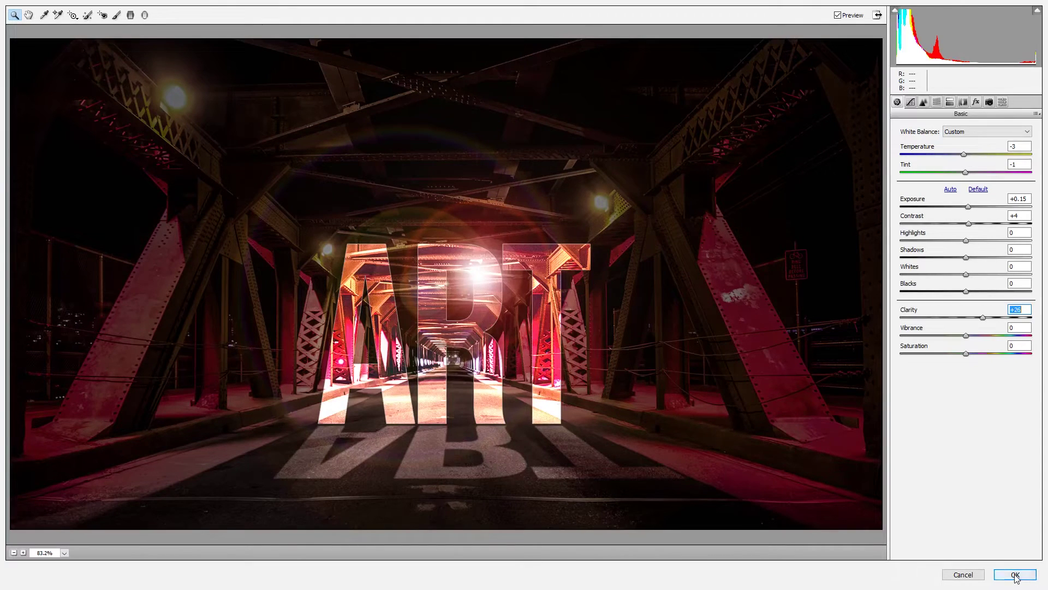
- Set the sharpening amount to 0 and smooth the image with luminance noise reduction
left_click(924, 101)
left_click_drag(922, 145, 925, 146)
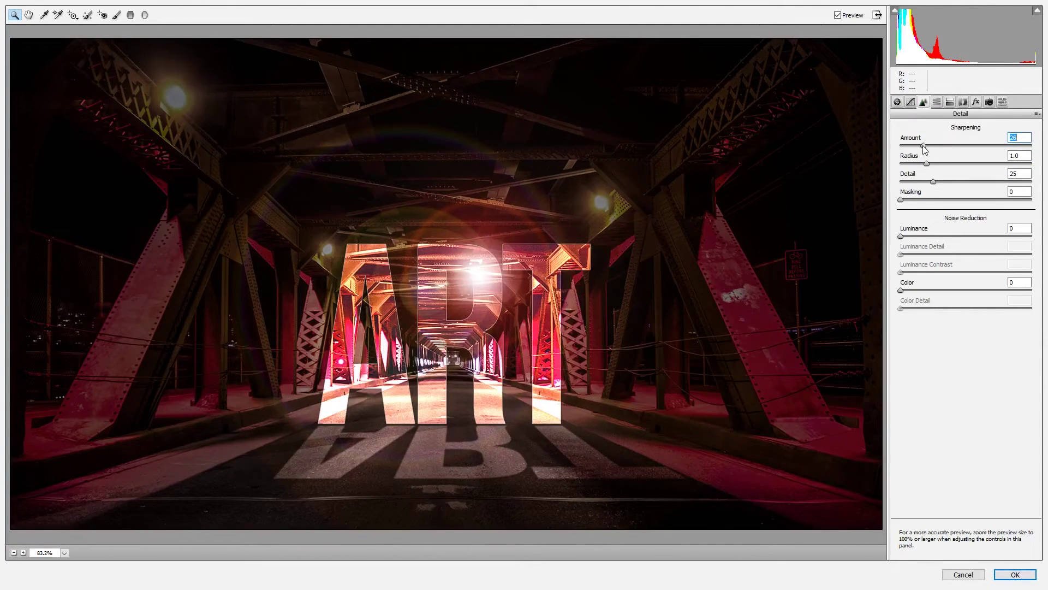
left_click(921, 236)
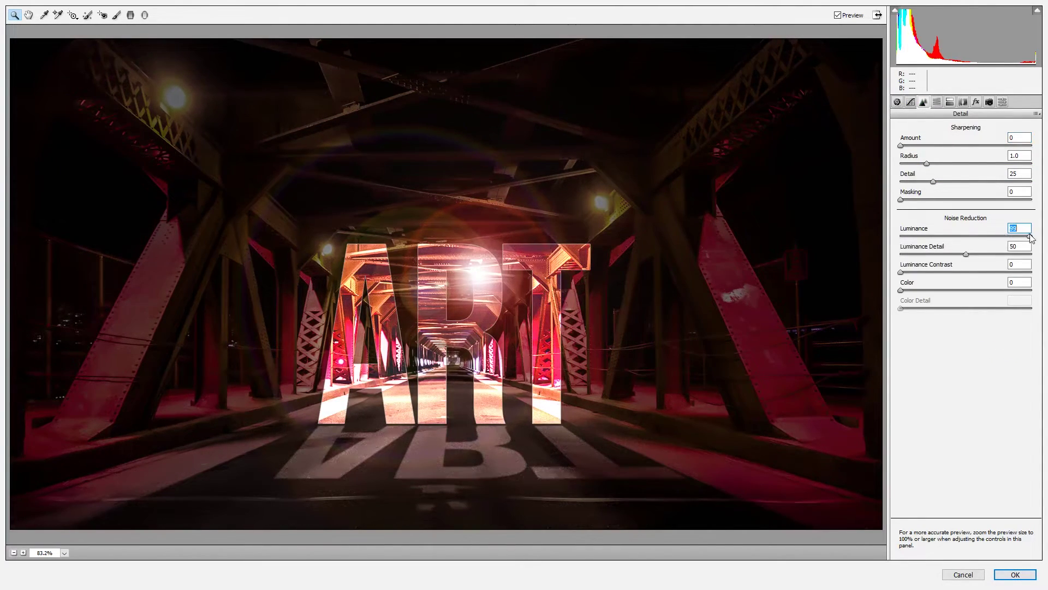
left_click_drag(942, 239, 968, 241)
- Shift the hues of reds to -5, oranges to -17 and yellows to -23, and apply the Camera Raw adjustments
left_click(937, 102)
left_click_drag(964, 183, 951, 216)
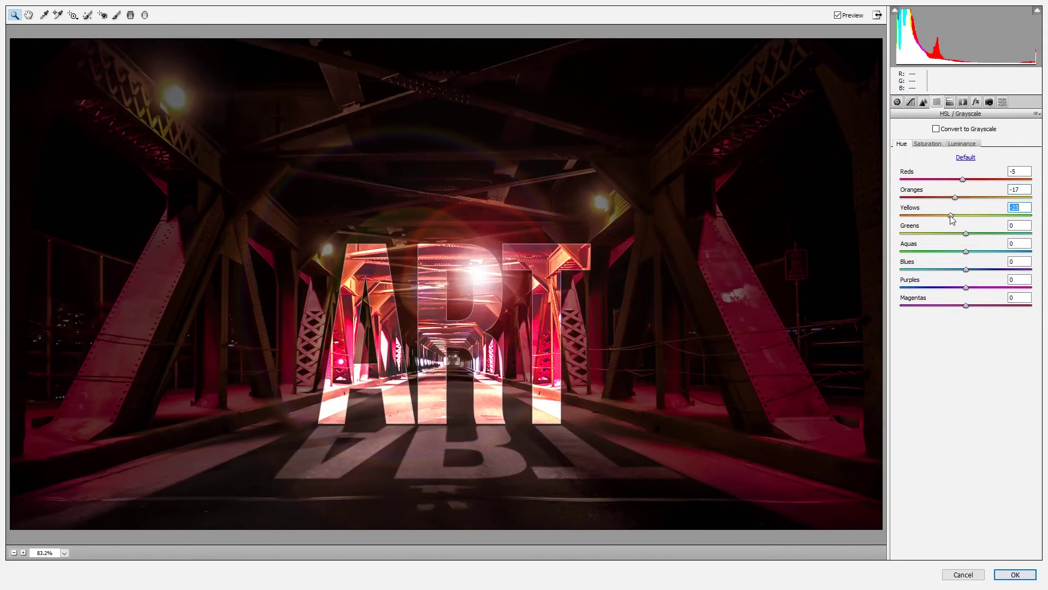
left_click_drag(946, 306, 919, 305)
left_click(969, 290)
left_click(1015, 575)
- Set the Color Lookup 1 adjustment's opacity to 50% and toggle its visibility to compare the effect
left_click(925, 170)
left_click(1018, 172)
left_click(1020, 139)
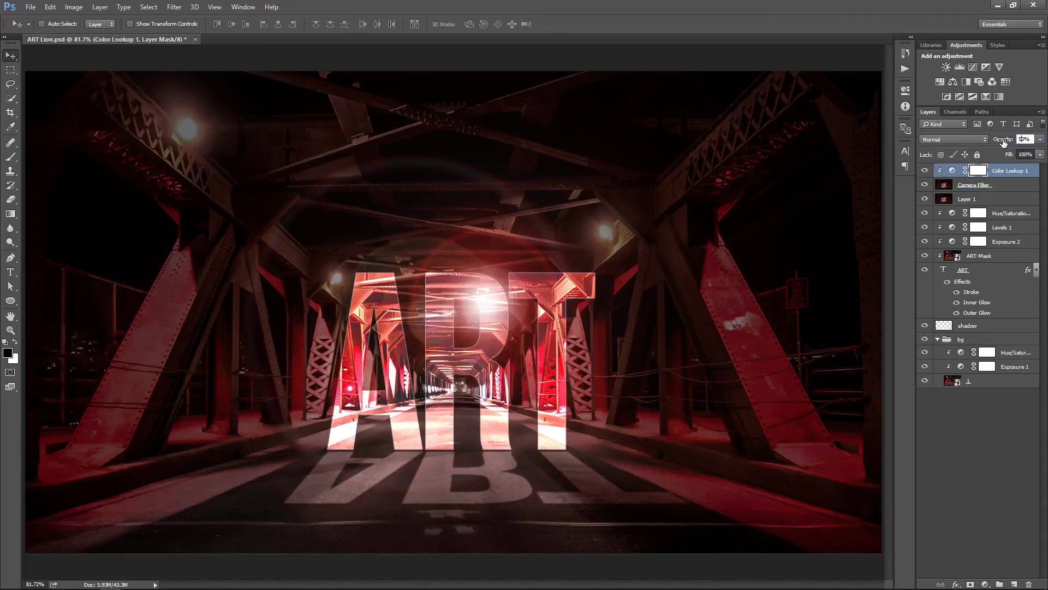
left_click(926, 171)
left_click(927, 169)
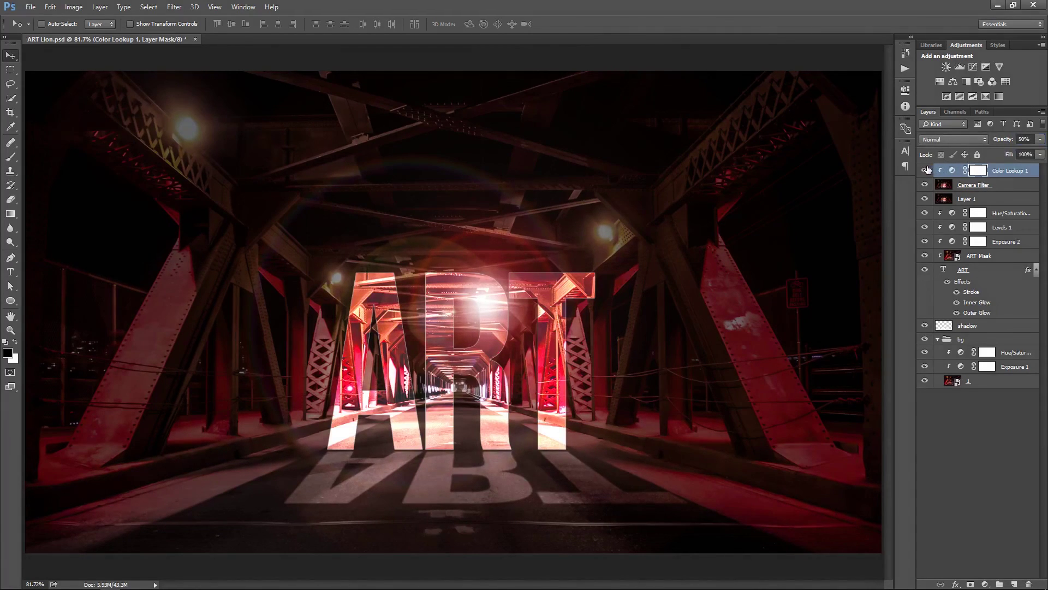